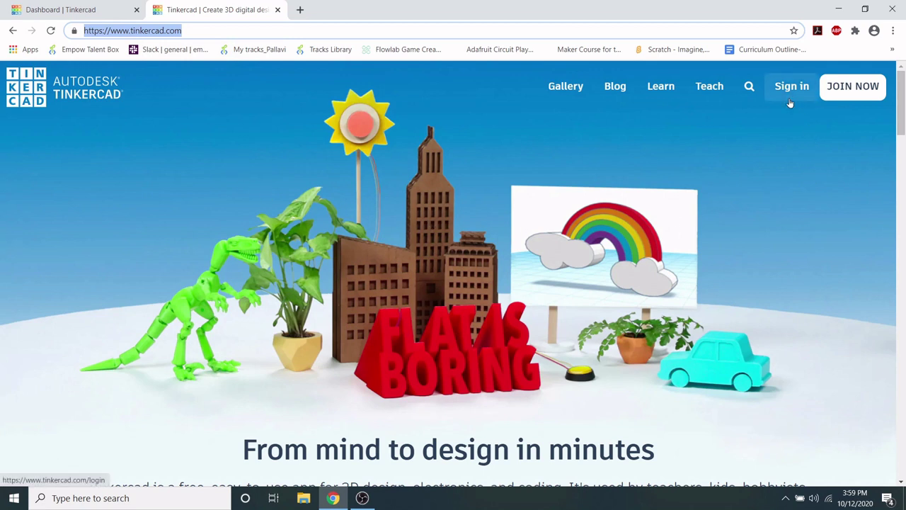
Look over the Tinkercad home page and the recent 3D designs on the account's dashboard.
{"action": "scroll", "coordinate": [748, 268], "scroll_direction": "down", "scroll_amount": 3}
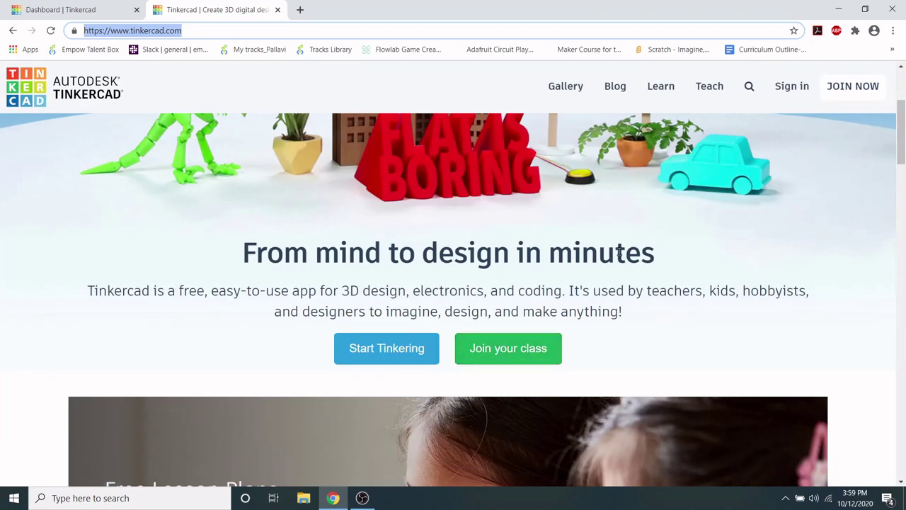
{"action": "key", "text": "ctrl+shift+Tab"}
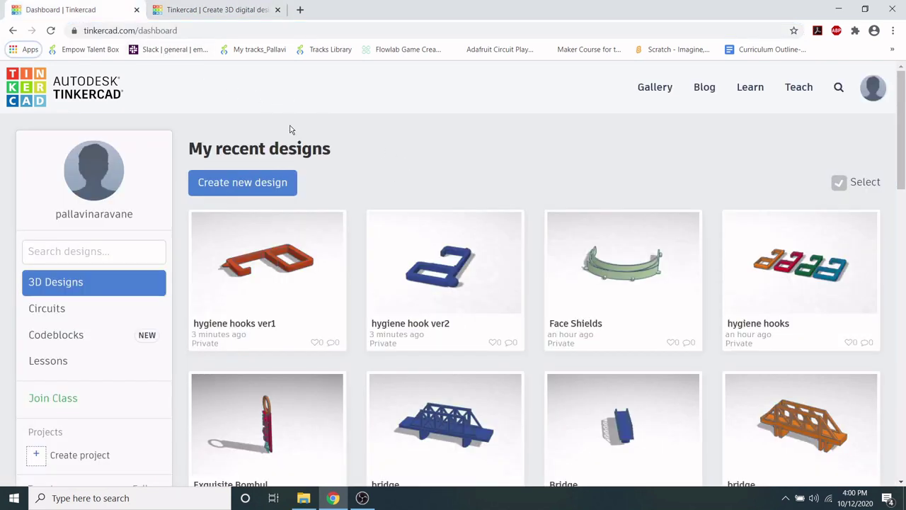
{"action": "mouse_move", "coordinate": [584, 277]}
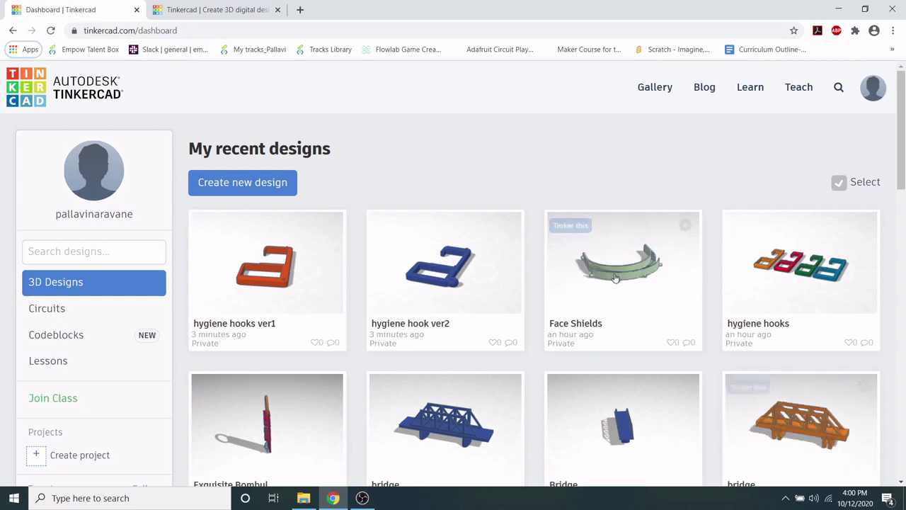
{"action": "mouse_move", "coordinate": [441, 275]}
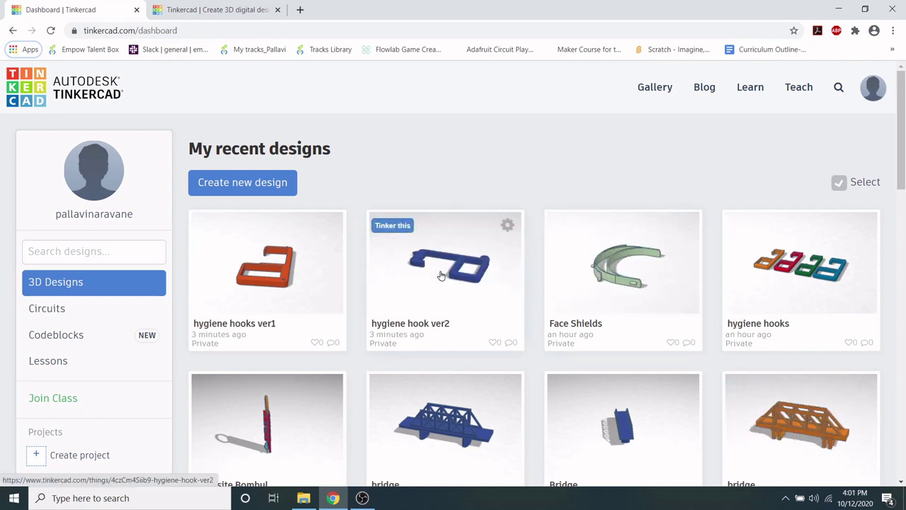
{"action": "scroll", "coordinate": [441, 275], "scroll_direction": "down", "scroll_amount": 3}
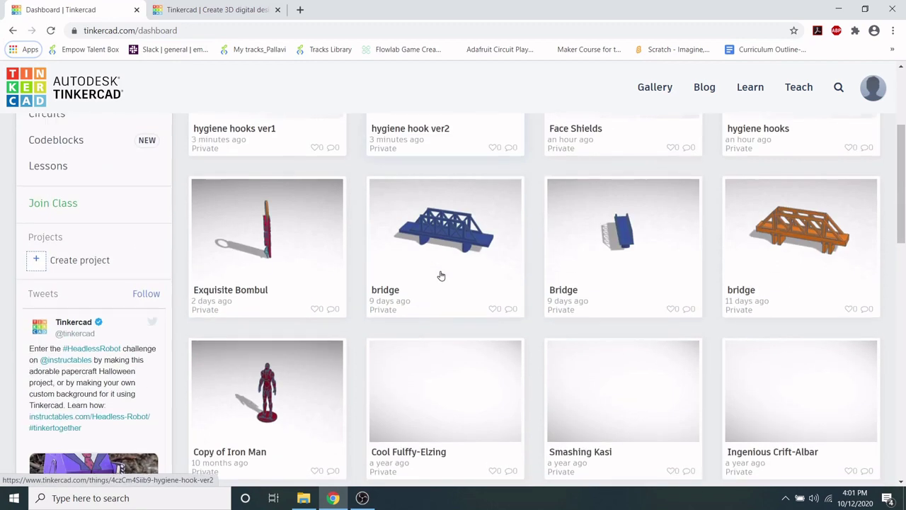
{"action": "scroll", "coordinate": [440, 275], "scroll_direction": "up", "scroll_amount": 3}
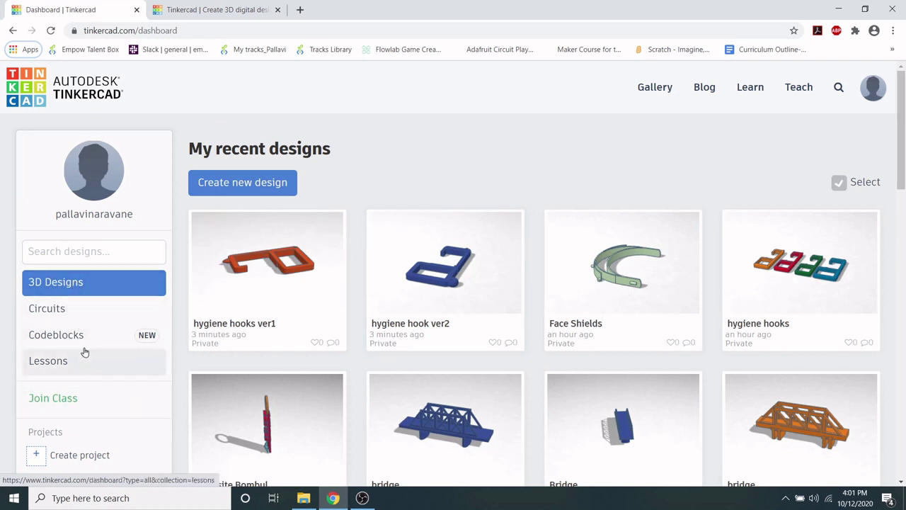
Create a new 3D design and name it "Hygiene hook_Empow".
{"action": "left_click", "coordinate": [242, 183]}
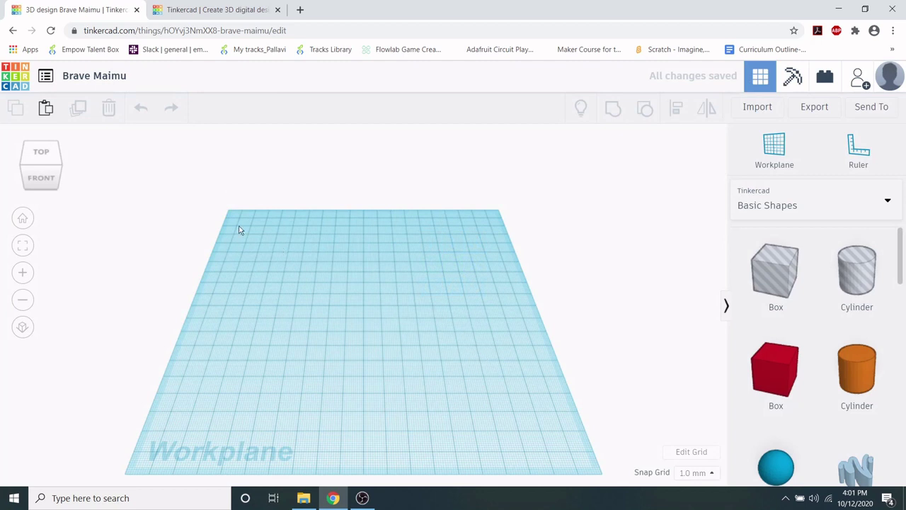
{"action": "left_click", "coordinate": [107, 76]}
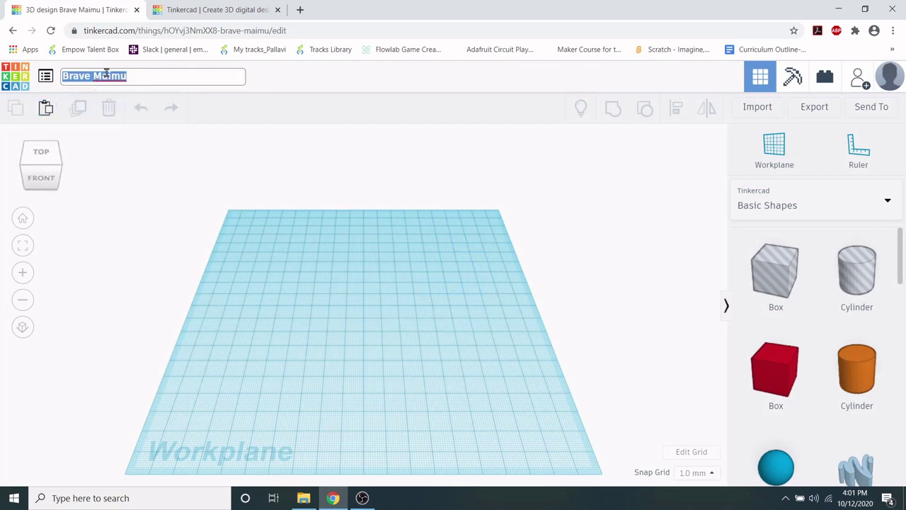
{"action": "type", "text": "Hygien"}
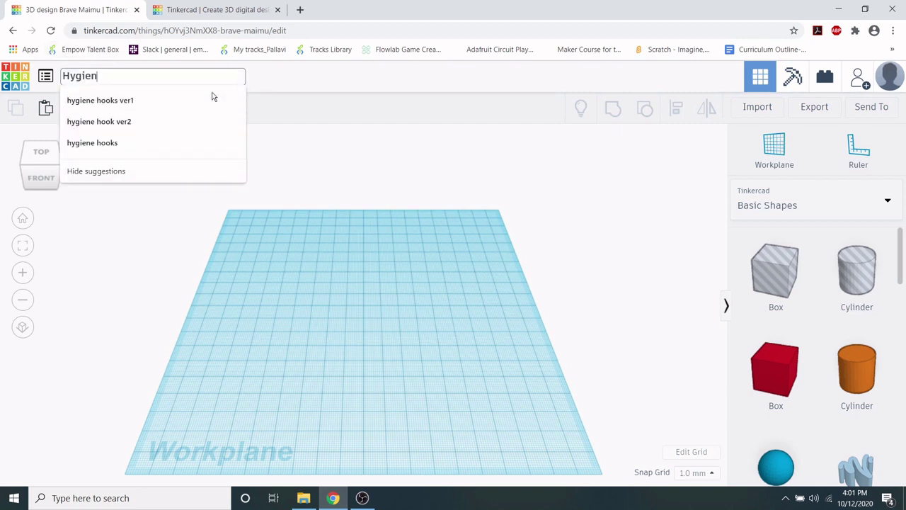
{"action": "type", "text": "e "}
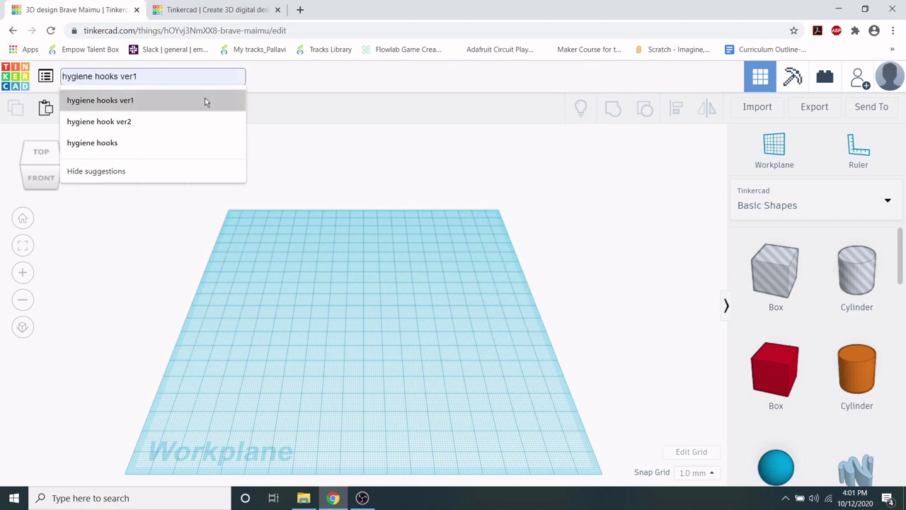
{"action": "type", "text": "hook"}
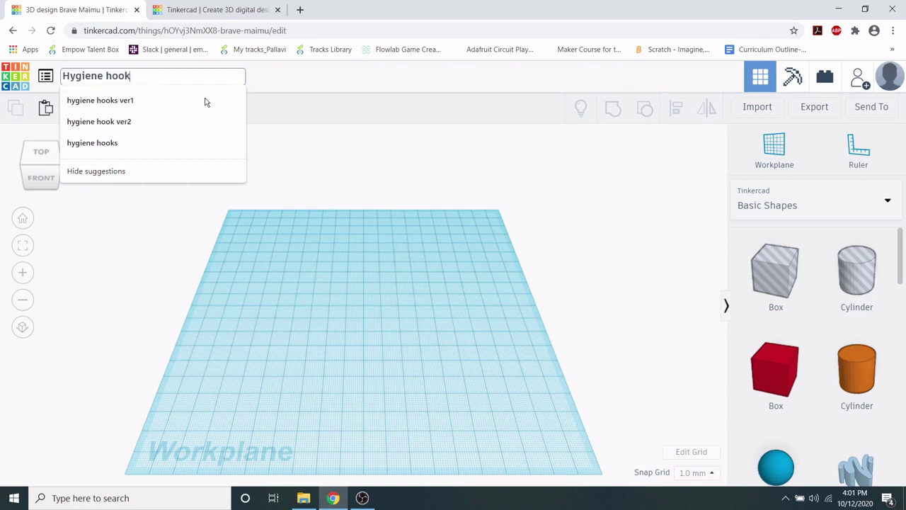
{"action": "type", "text": "_"}
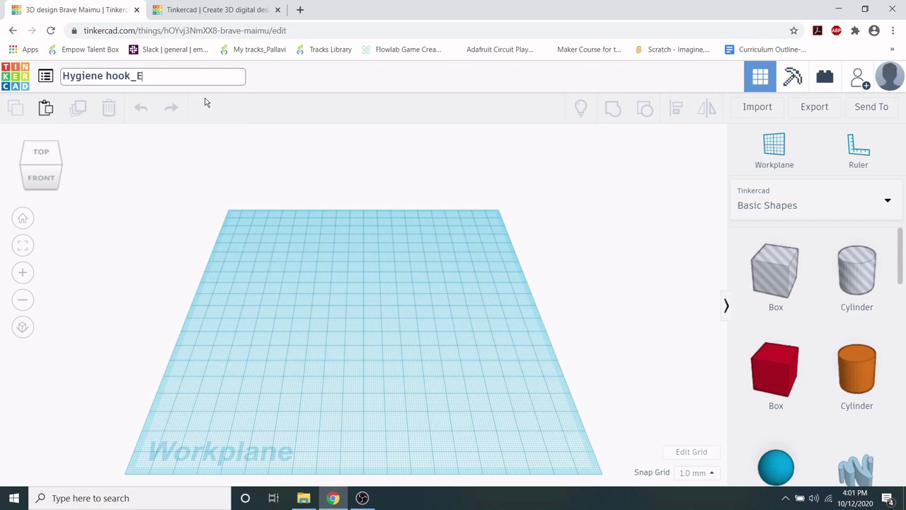
{"action": "type", "text": "Empow"}
{"action": "type", "text": "_"}
{"action": "key", "text": "BackSpace"}
{"action": "key", "text": "BackSpace"}
{"action": "left_click", "coordinate": [353, 368]}
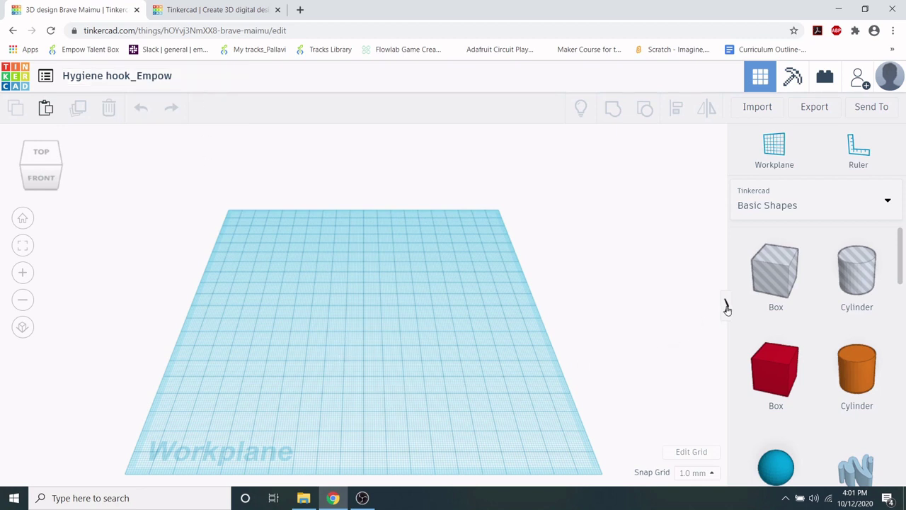
{"action": "left_click_drag", "start_coordinate": [41, 167], "coordinate": [37, 172]}
{"action": "left_click", "coordinate": [40, 170]}
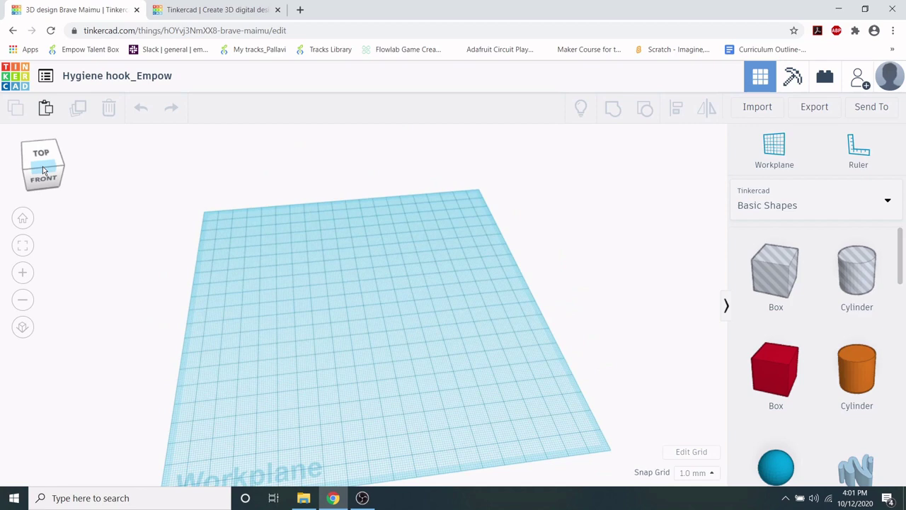
{"action": "left_click", "coordinate": [41, 167]}
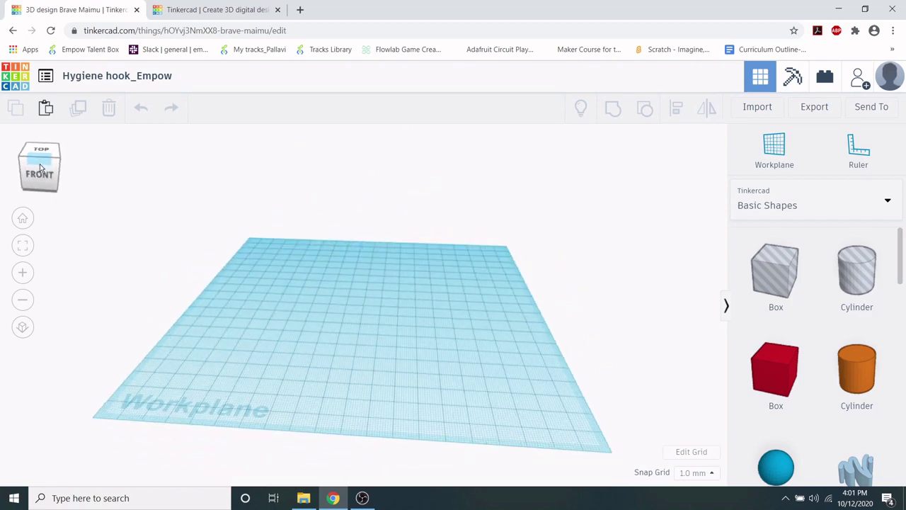
{"action": "left_click_drag", "start_coordinate": [40, 167], "coordinate": [43, 177]}
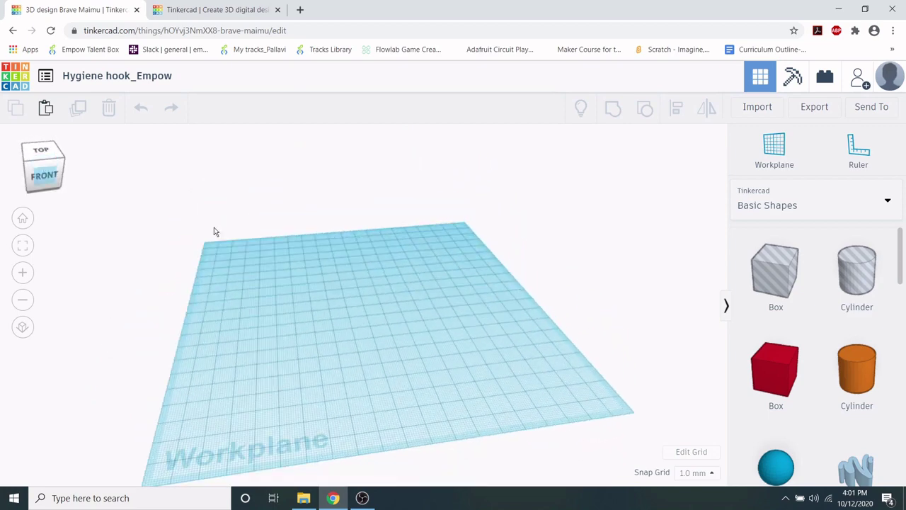
{"action": "scroll", "coordinate": [495, 272], "scroll_direction": "down", "scroll_amount": 2}
{"action": "scroll", "coordinate": [495, 272], "scroll_direction": "down", "scroll_amount": 3}
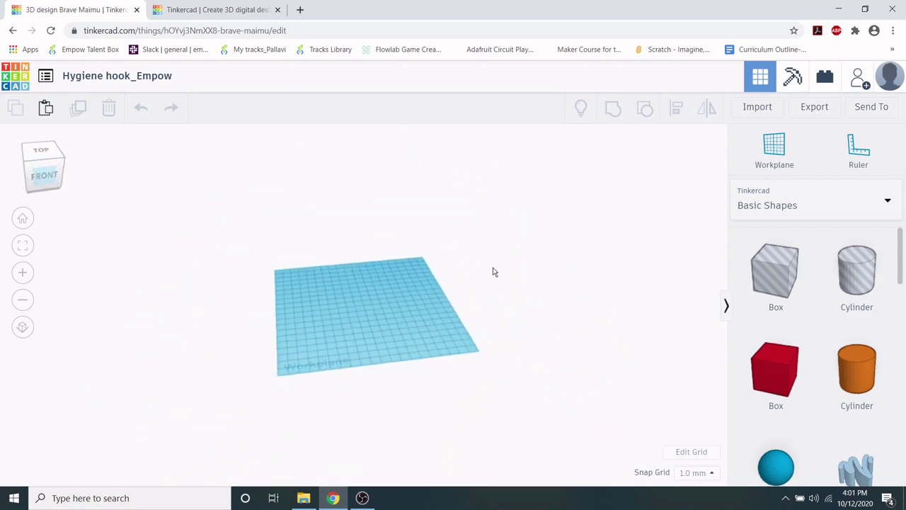
{"action": "left_click", "coordinate": [23, 218]}
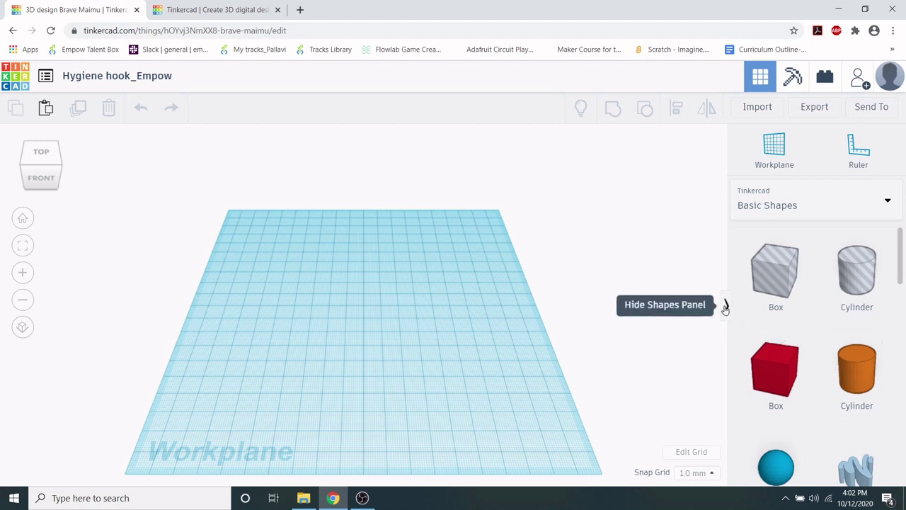
Place a solid red box from the Basic Shapes collection near the middle of the workplane.
{"action": "left_click", "coordinate": [884, 202]}
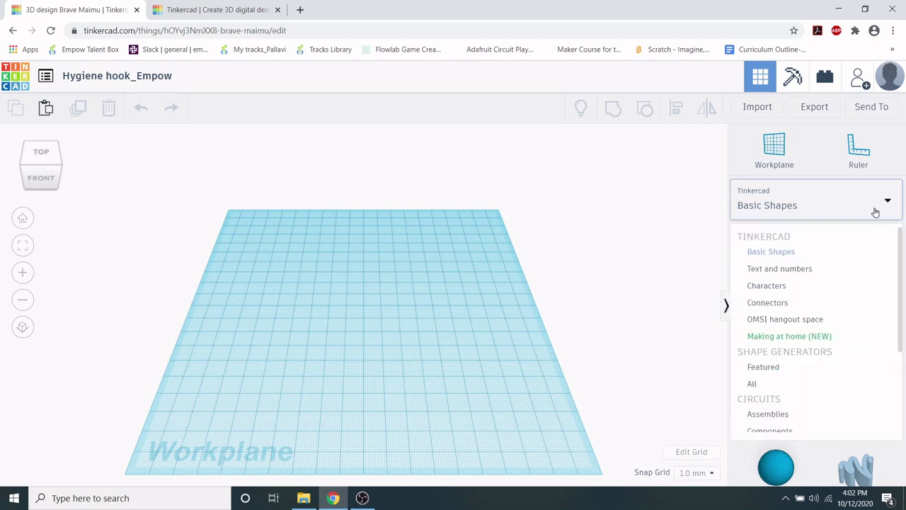
{"action": "left_click", "coordinate": [808, 252]}
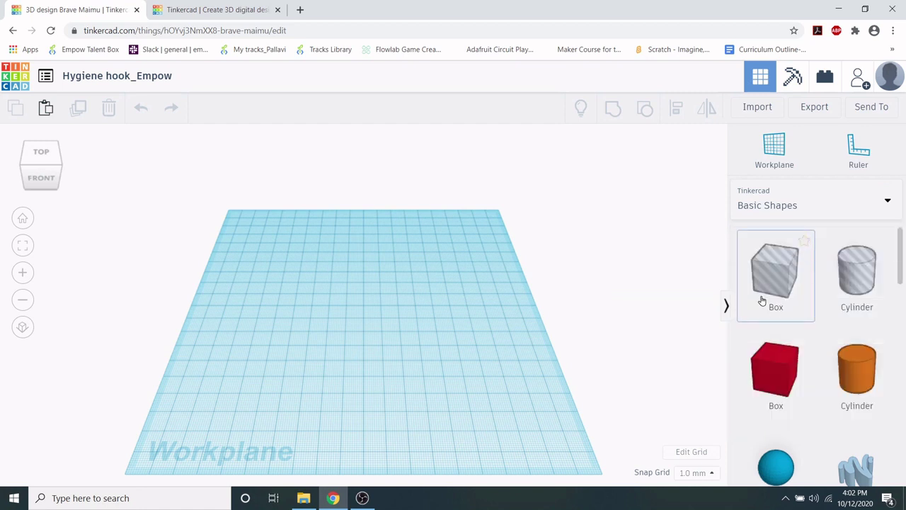
{"action": "scroll", "coordinate": [794, 348], "scroll_direction": "down", "scroll_amount": 10}
{"action": "scroll", "coordinate": [800, 346], "scroll_direction": "down", "scroll_amount": 3}
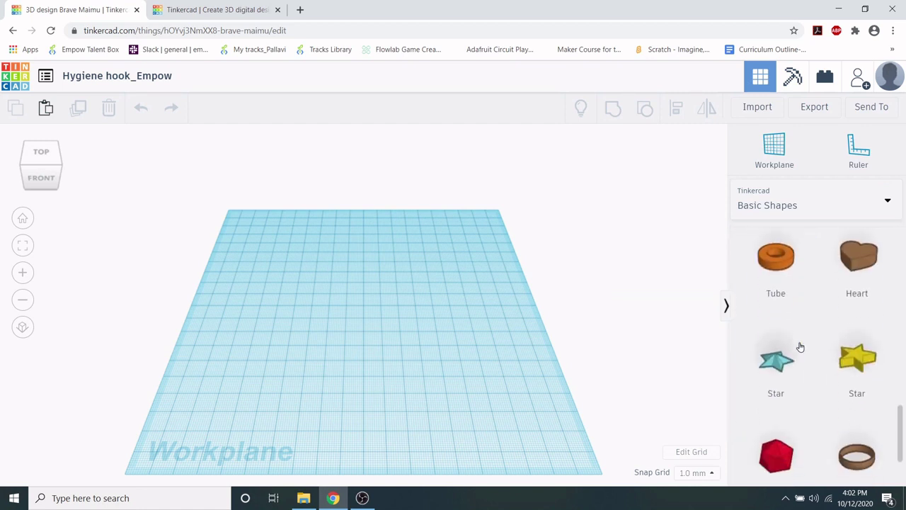
{"action": "scroll", "coordinate": [800, 347], "scroll_direction": "up", "scroll_amount": 5}
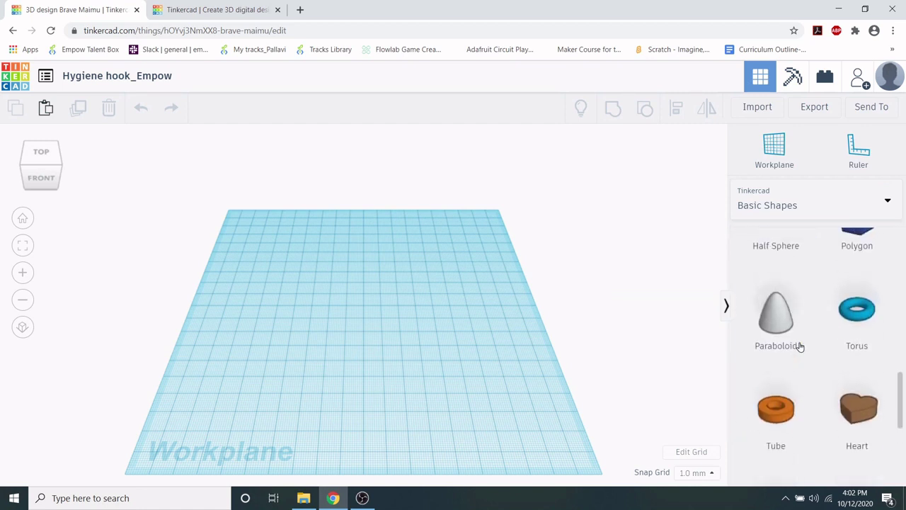
{"action": "scroll", "coordinate": [800, 347], "scroll_direction": "up", "scroll_amount": 8}
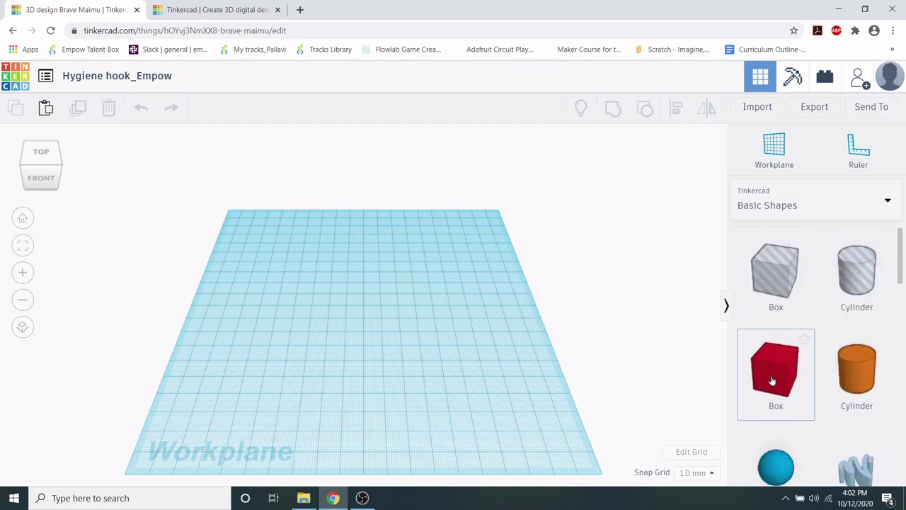
{"action": "left_click_drag", "start_coordinate": [781, 370], "coordinate": [369, 331]}
{"action": "scroll", "coordinate": [432, 360], "scroll_direction": "up", "scroll_amount": 3}
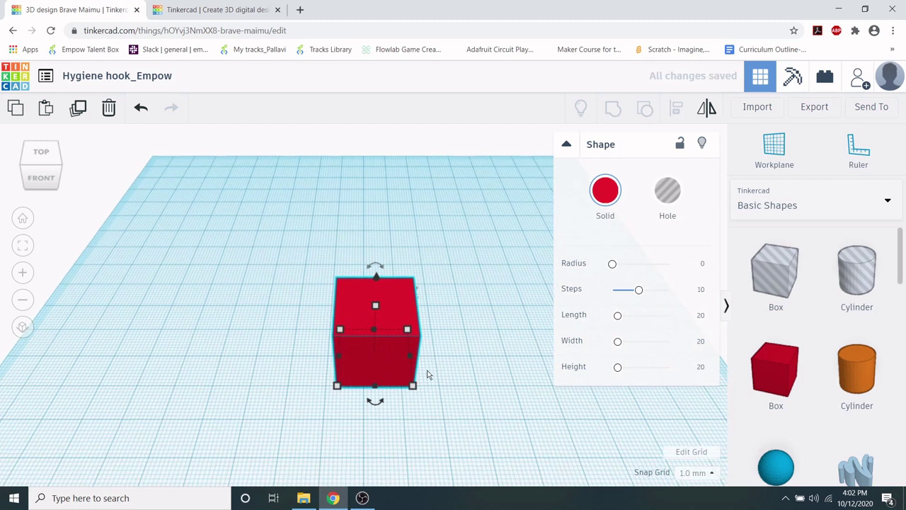
Resize the red box to 35 mm wide, 50 mm deep and 7 mm high.
{"action": "mouse_move", "coordinate": [414, 386]}
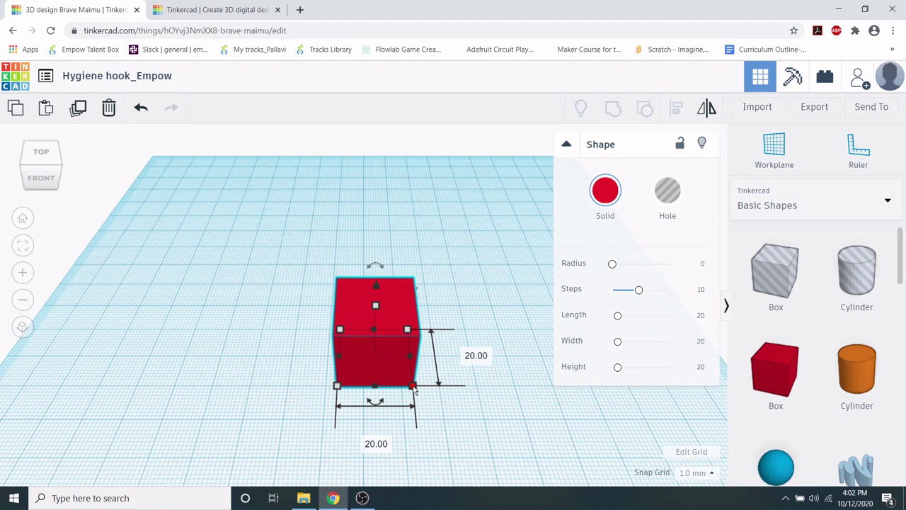
{"action": "left_click", "coordinate": [372, 443]}
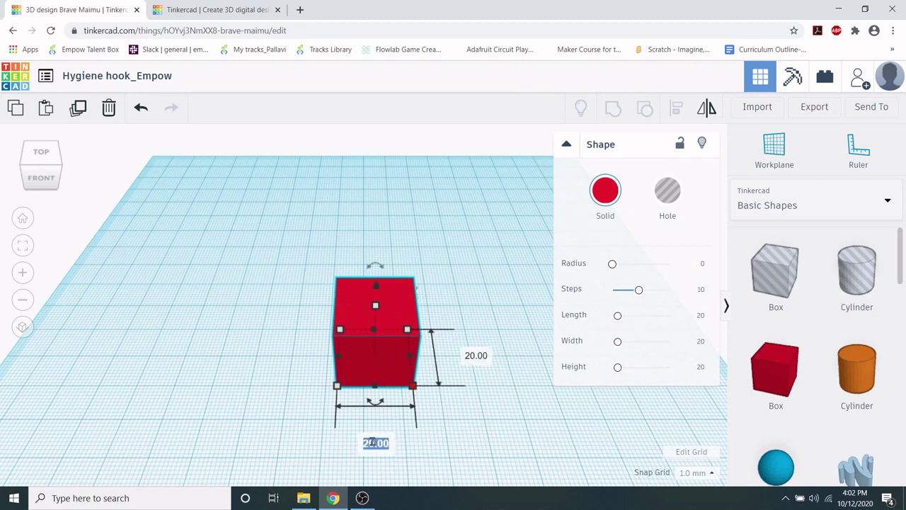
{"action": "type", "text": "35"}
{"action": "key", "text": "Return"}
{"action": "left_click", "coordinate": [529, 356]}
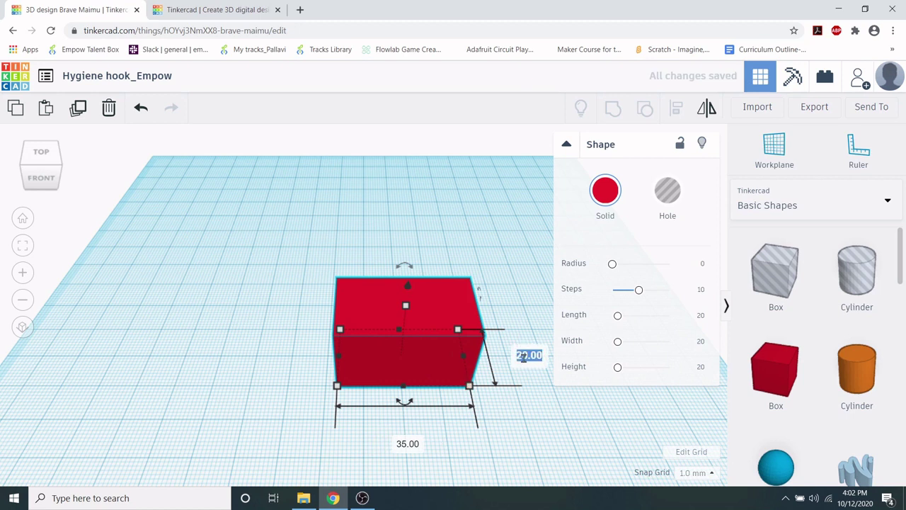
{"action": "type", "text": "50"}
{"action": "key", "text": "Return"}
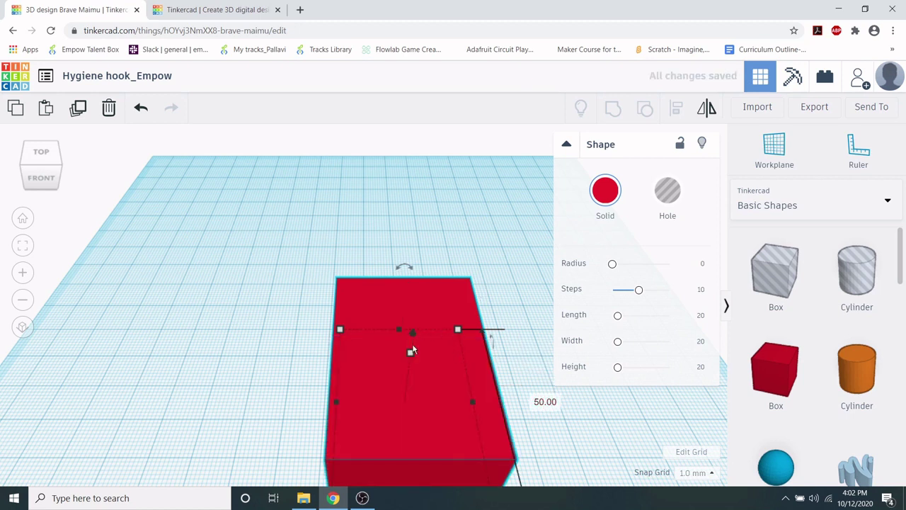
{"action": "mouse_move", "coordinate": [411, 353]}
{"action": "left_click", "coordinate": [474, 378]}
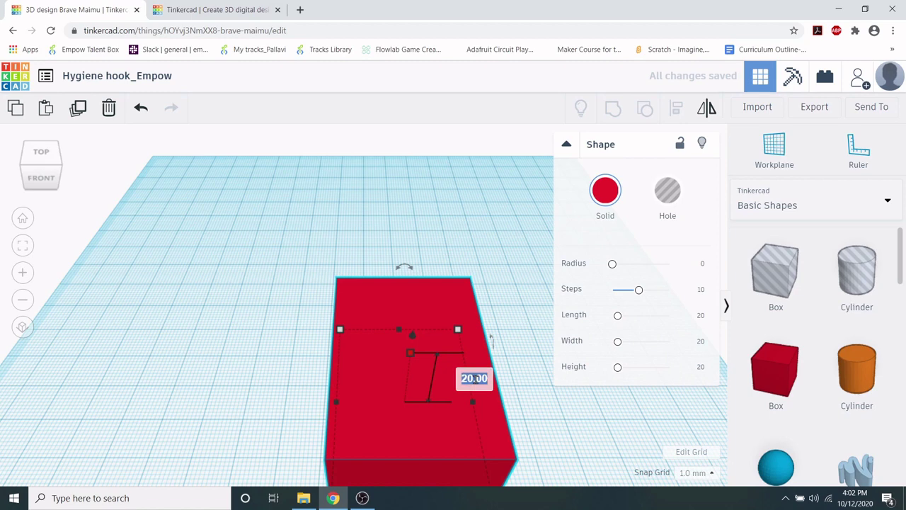
{"action": "type", "text": "7"}
{"action": "key", "text": "Return"}
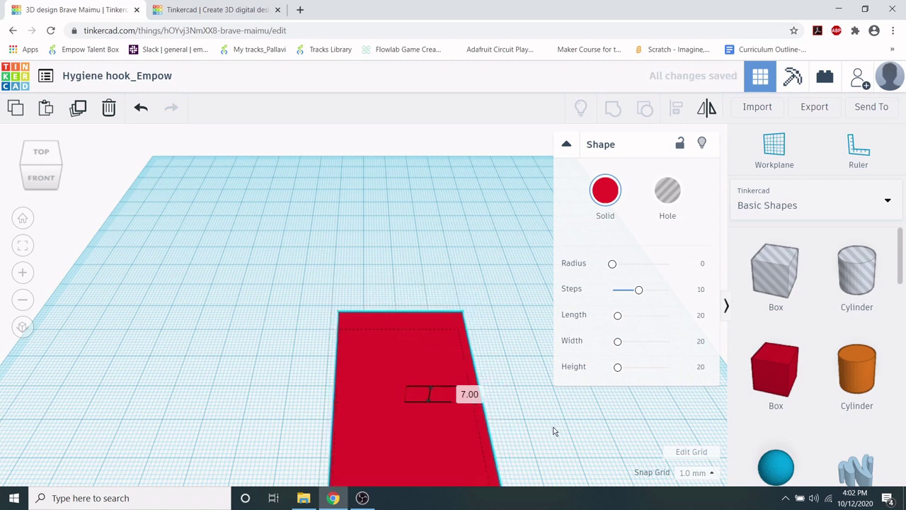
Round the box's edges with a radius of 2 and 20 steps, and inspect its corners.
{"action": "right_click_drag", "start_coordinate": [552, 430], "coordinate": [460, 393]}
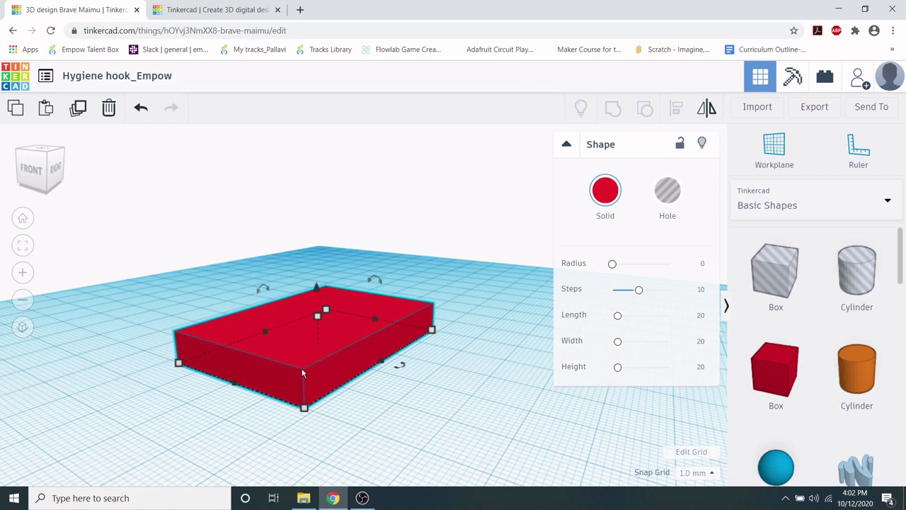
{"action": "left_click", "coordinate": [703, 266]}
{"action": "type", "text": "2"}
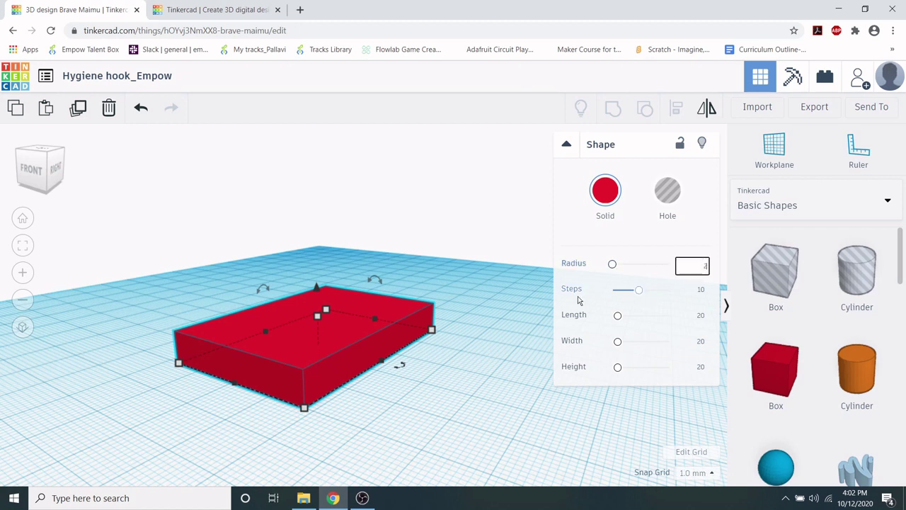
{"action": "left_click_drag", "start_coordinate": [639, 292], "coordinate": [670, 289]}
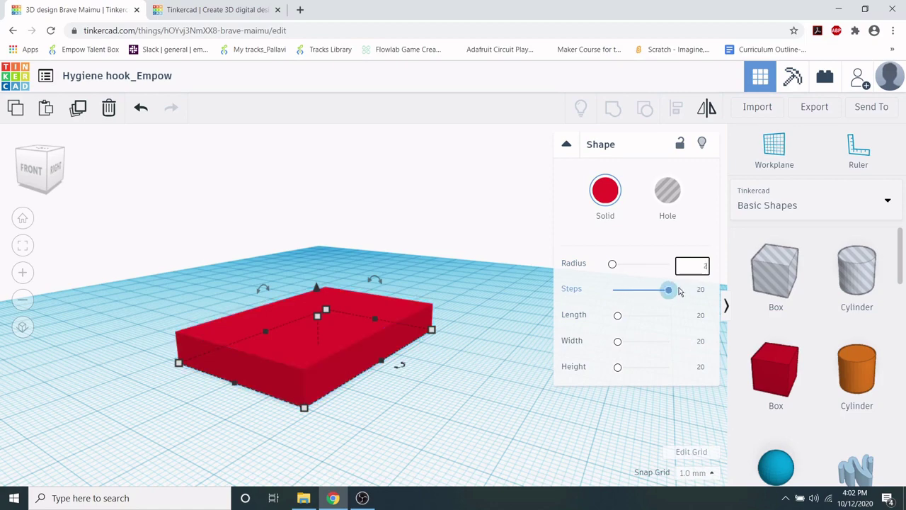
{"action": "left_click", "coordinate": [399, 395]}
{"action": "right_click_drag", "start_coordinate": [384, 393], "coordinate": [427, 404]}
{"action": "scroll", "coordinate": [456, 418], "scroll_direction": "up", "scroll_amount": 3}
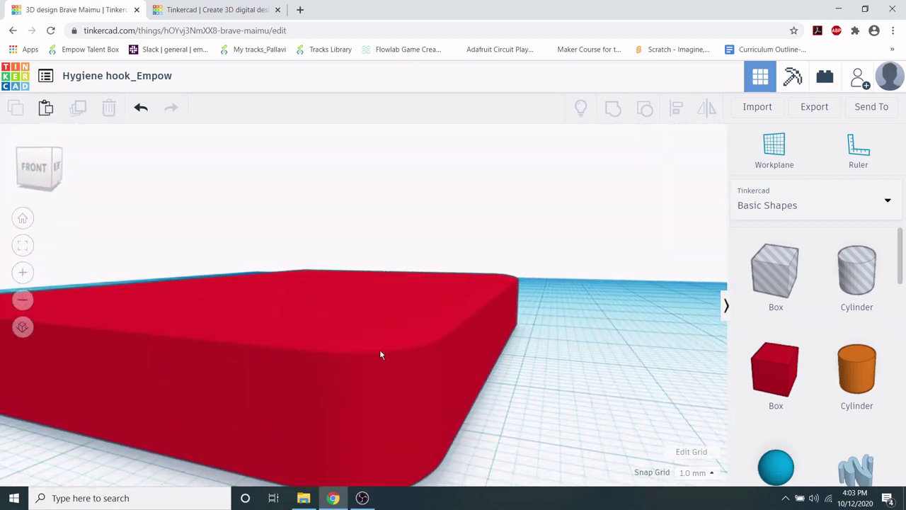
{"action": "scroll", "coordinate": [380, 354], "scroll_direction": "down", "scroll_amount": 5}
{"action": "right_click_drag", "start_coordinate": [368, 352], "coordinate": [393, 407]}
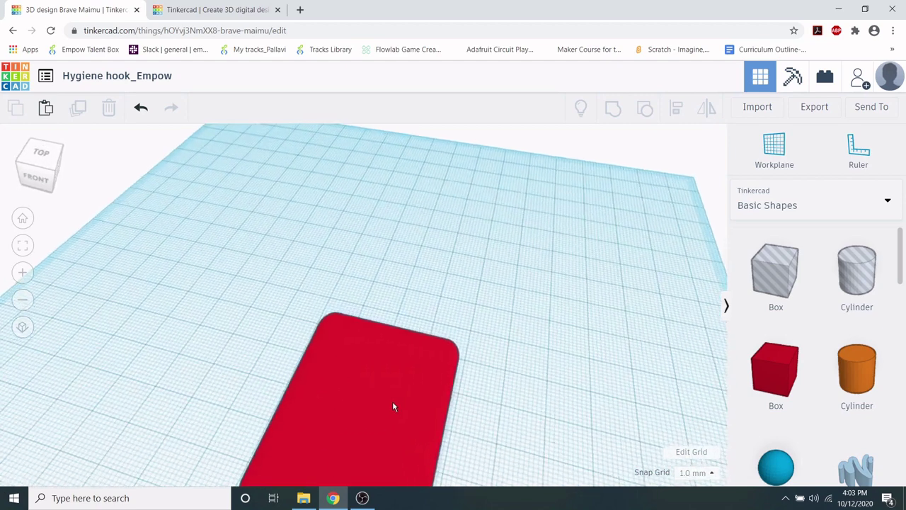
Place a second box from Basic Shapes, turn it into a hole, and move it onto the rounded red plate.
{"action": "scroll", "coordinate": [392, 401], "scroll_direction": "down", "scroll_amount": 3}
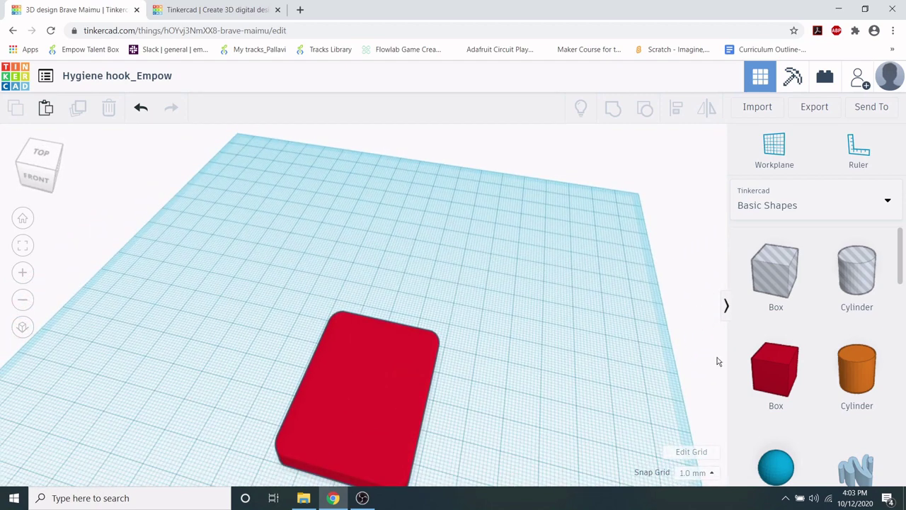
{"action": "left_click_drag", "start_coordinate": [781, 364], "coordinate": [510, 410]}
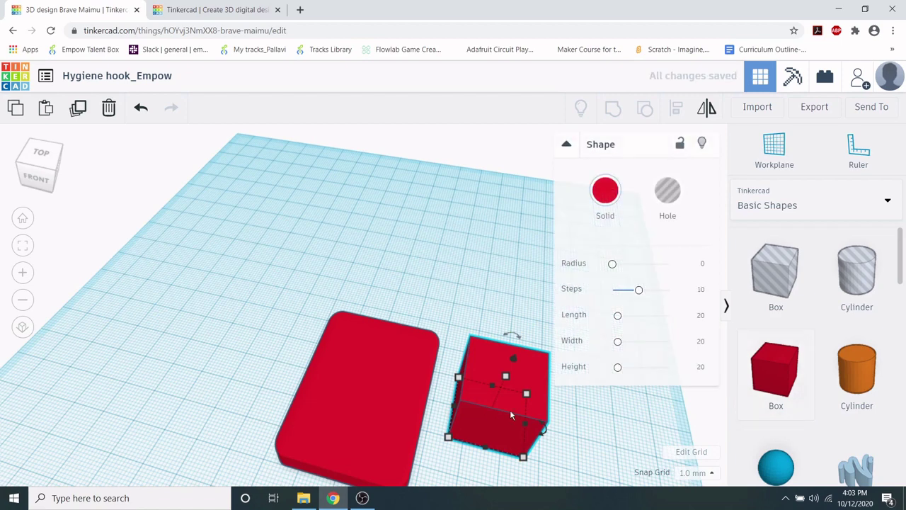
{"action": "left_click", "coordinate": [667, 195]}
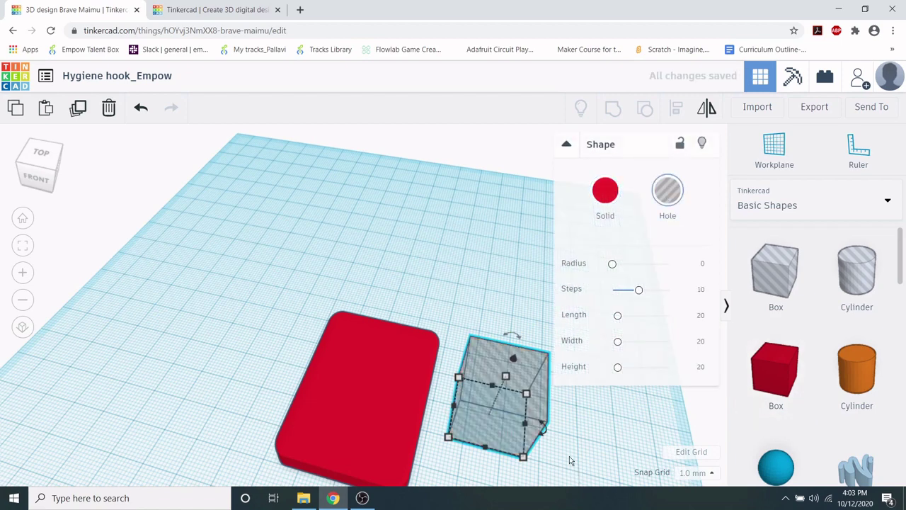
{"action": "left_click_drag", "start_coordinate": [525, 408], "coordinate": [363, 418]}
{"action": "left_click", "coordinate": [524, 407]}
{"action": "scroll", "coordinate": [498, 404], "scroll_direction": "down", "scroll_amount": 3}
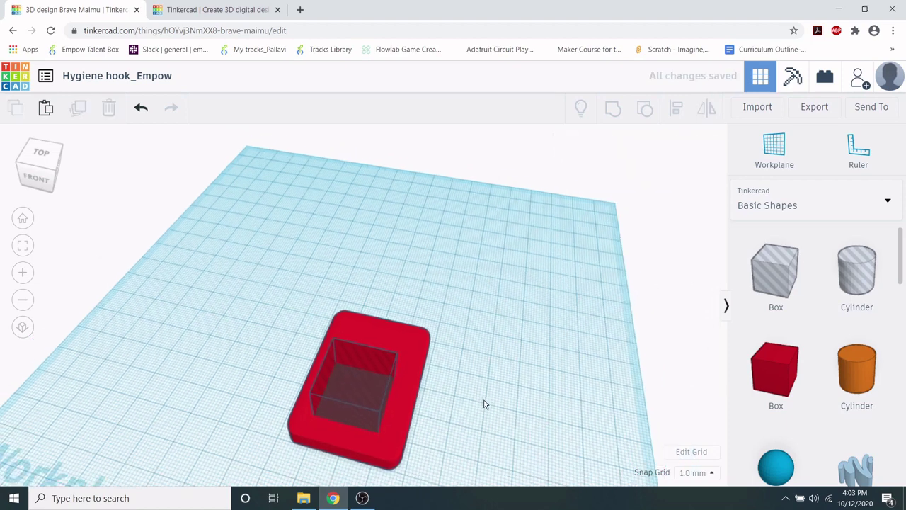
Resize the hole box on the plate to 25 mm wide and 40 mm deep.
{"action": "left_click", "coordinate": [366, 403]}
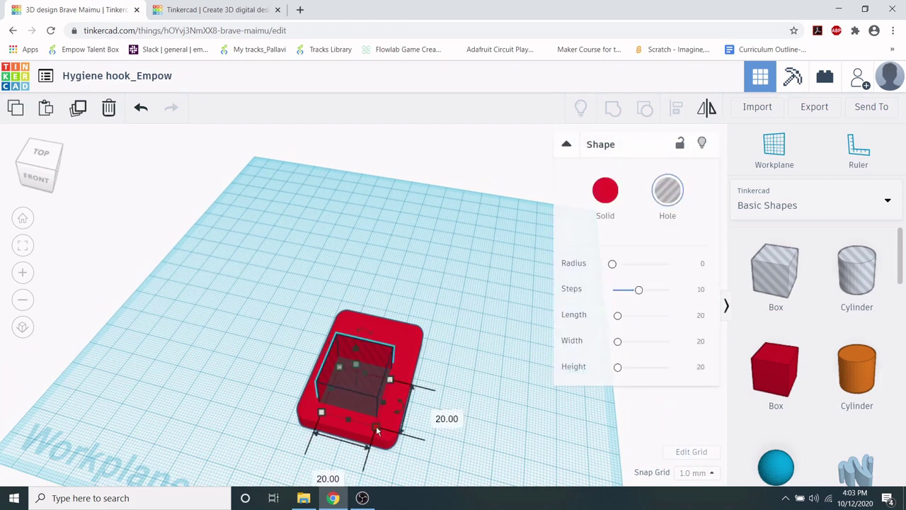
{"action": "left_click", "coordinate": [328, 480]}
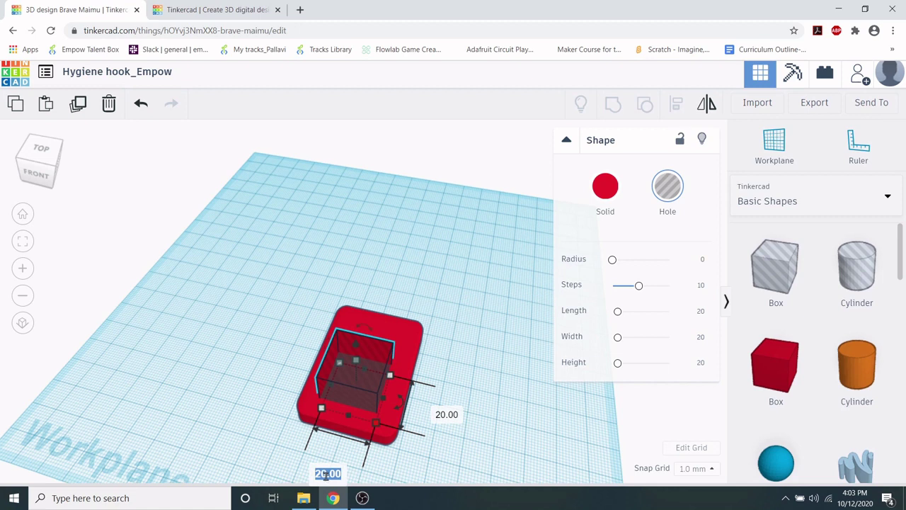
{"action": "type", "text": "25"}
{"action": "left_click", "coordinate": [452, 418]}
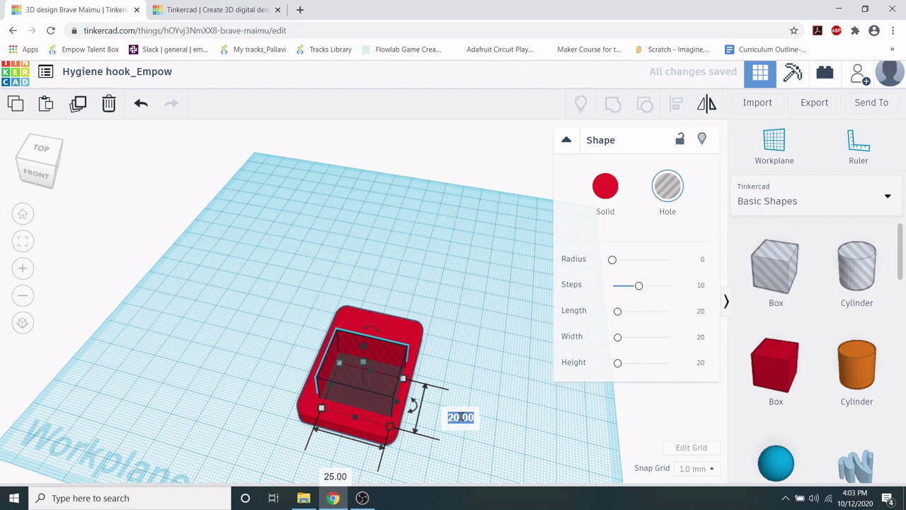
{"action": "type", "text": "40"}
{"action": "key", "text": "Return"}
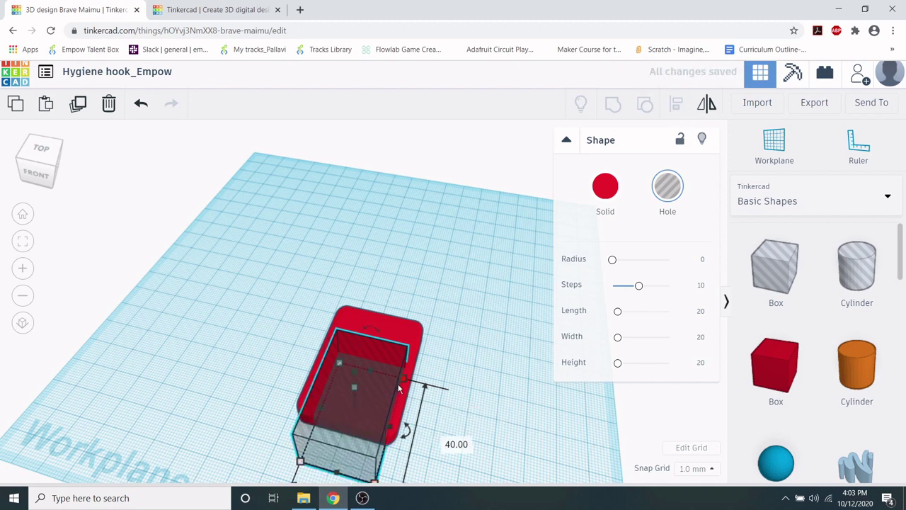
{"action": "left_click", "coordinate": [459, 390]}
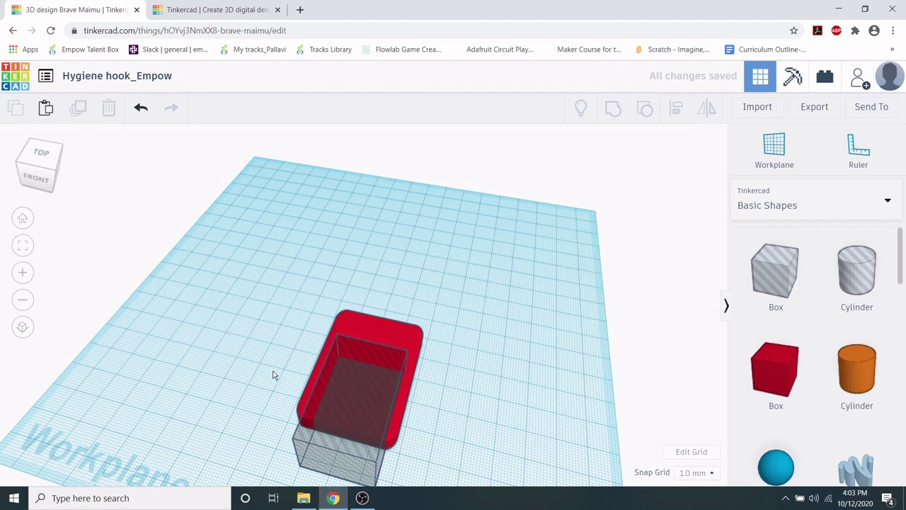
Align the hole box with the red plate so it is centred in both width and depth.
{"action": "left_click_drag", "start_coordinate": [341, 426], "coordinate": [434, 441]}
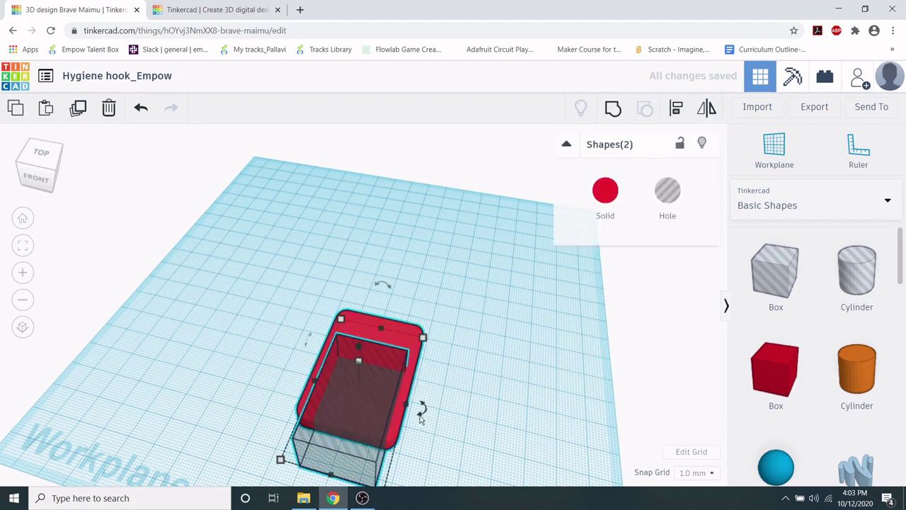
{"action": "left_click", "coordinate": [676, 110]}
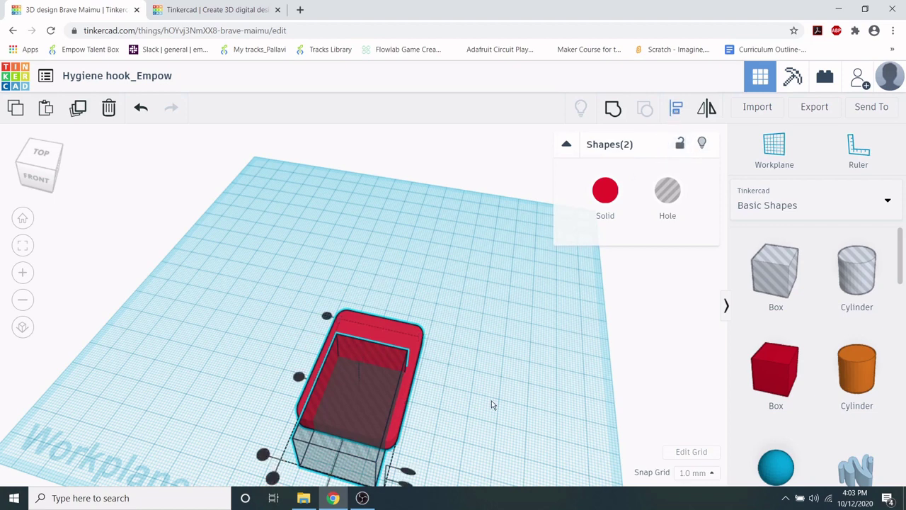
{"action": "scroll", "coordinate": [419, 376], "scroll_direction": "down", "scroll_amount": 2}
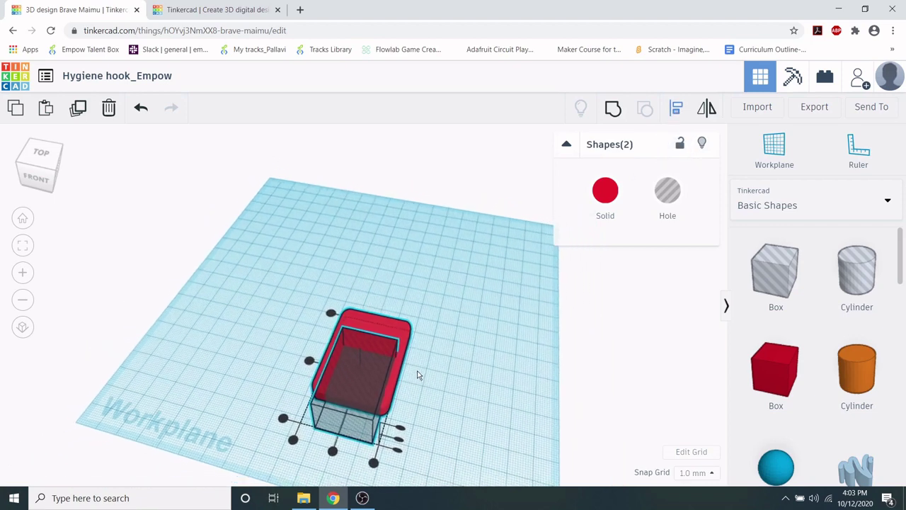
{"action": "left_click", "coordinate": [332, 451]}
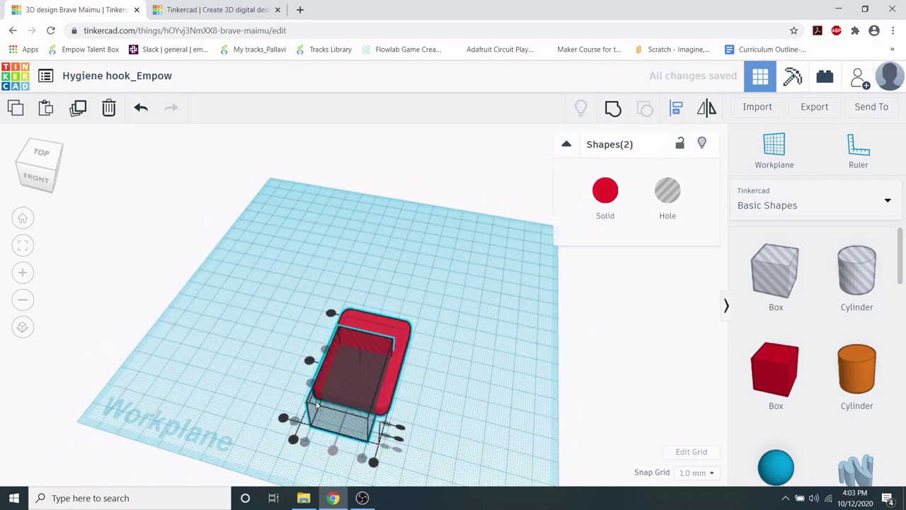
{"action": "left_click", "coordinate": [310, 361]}
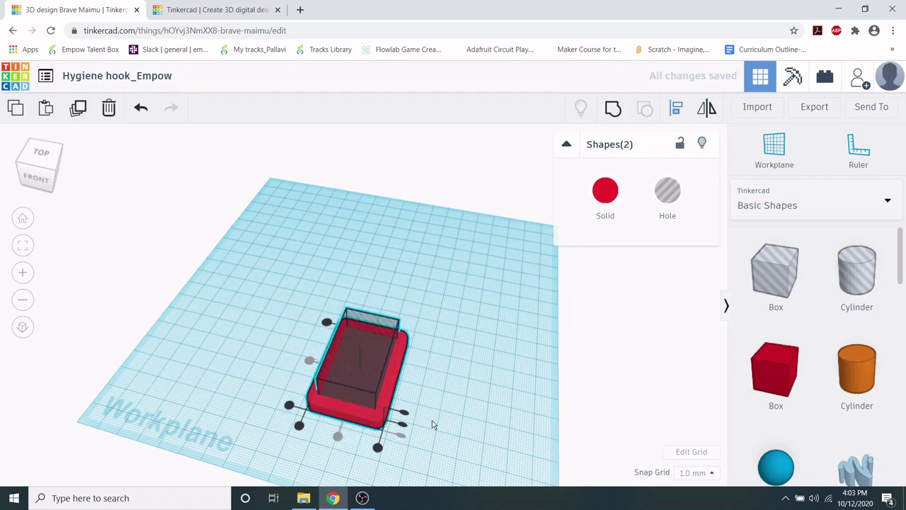
{"action": "right_click_drag", "start_coordinate": [450, 409], "coordinate": [413, 400]}
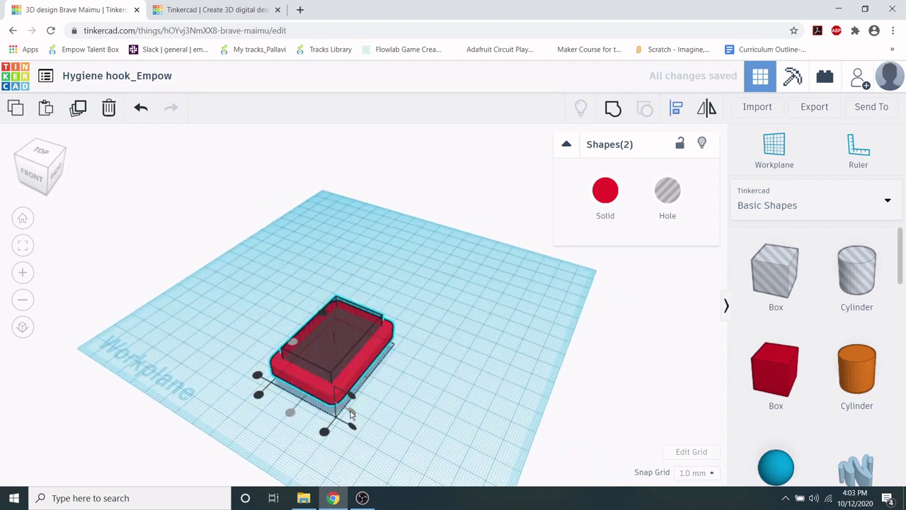
{"action": "left_click", "coordinate": [179, 307]}
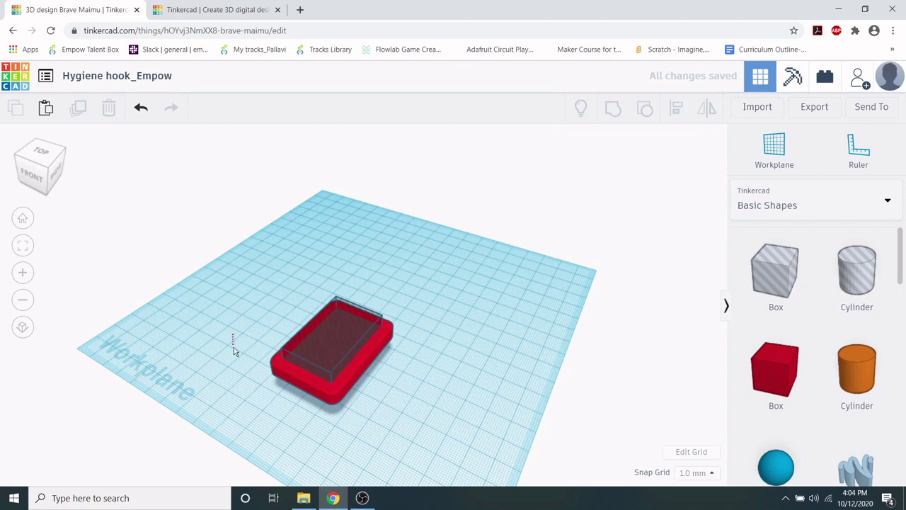
Group the hole box with the red plate to cut a rectangular opening through it.
{"action": "left_click_drag", "start_coordinate": [234, 347], "coordinate": [338, 400]}
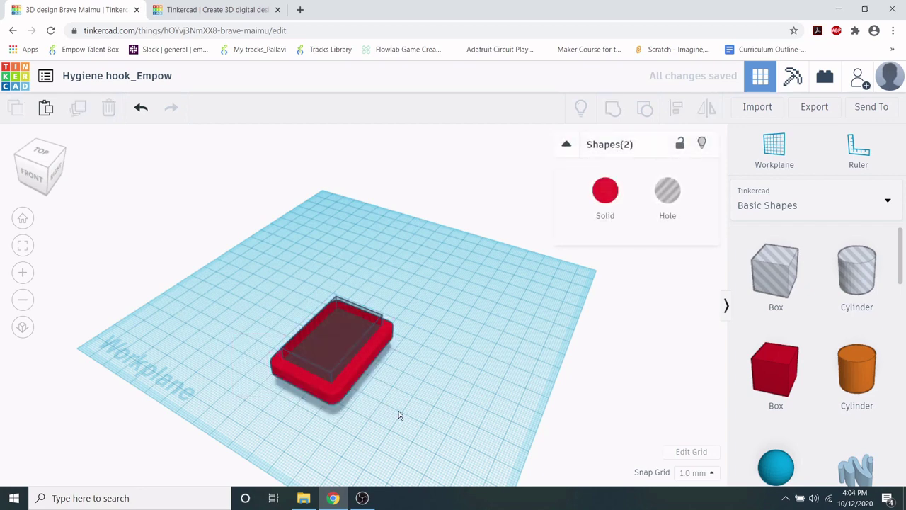
{"action": "left_click", "coordinate": [378, 411]}
{"action": "right_click_drag", "start_coordinate": [378, 410], "coordinate": [296, 406]}
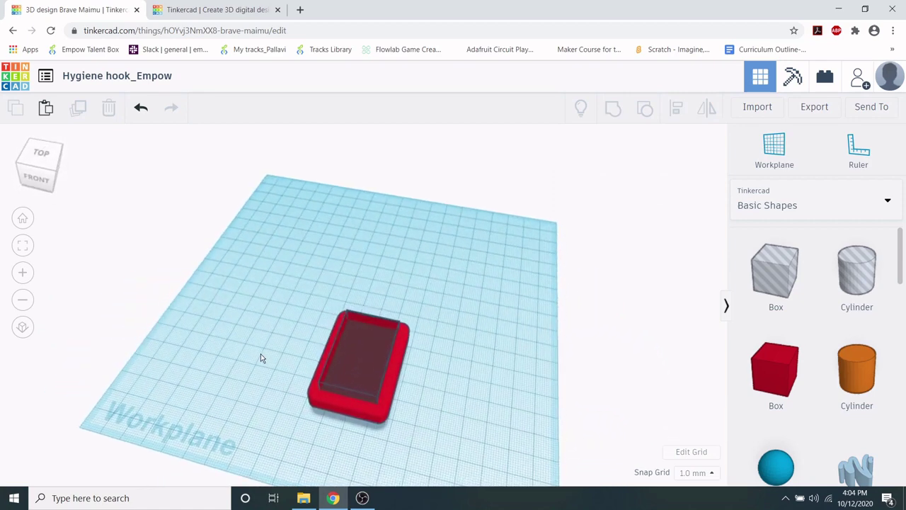
{"action": "left_click_drag", "start_coordinate": [261, 354], "coordinate": [421, 432]}
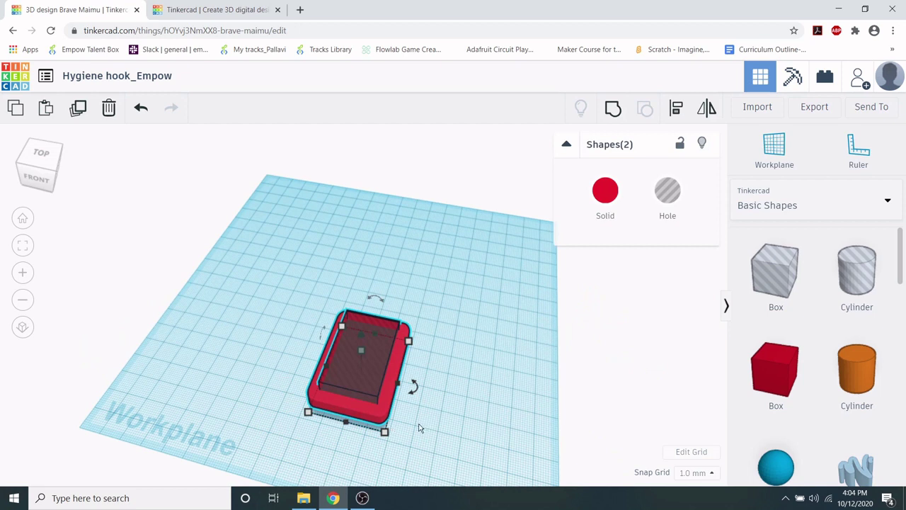
{"action": "left_click", "coordinate": [613, 111]}
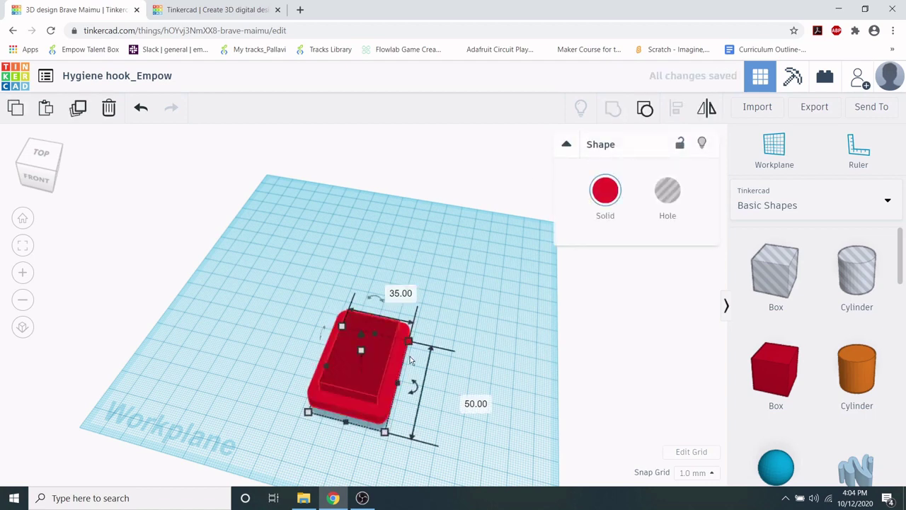
Duplicate the red frame and place the copy directly against the original's left long side, slightly overlapping it.
{"action": "scroll", "coordinate": [427, 404], "scroll_direction": "up", "scroll_amount": 3}
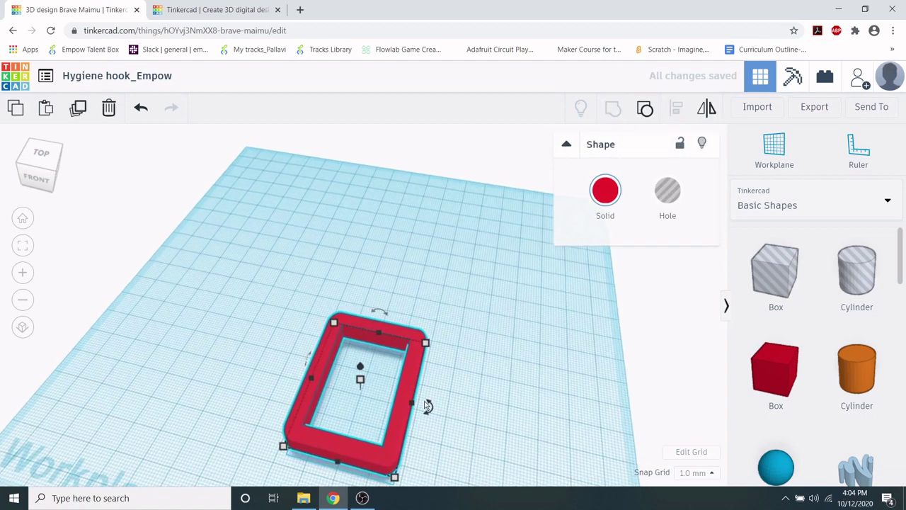
{"action": "right_click_drag", "start_coordinate": [434, 414], "coordinate": [377, 407]}
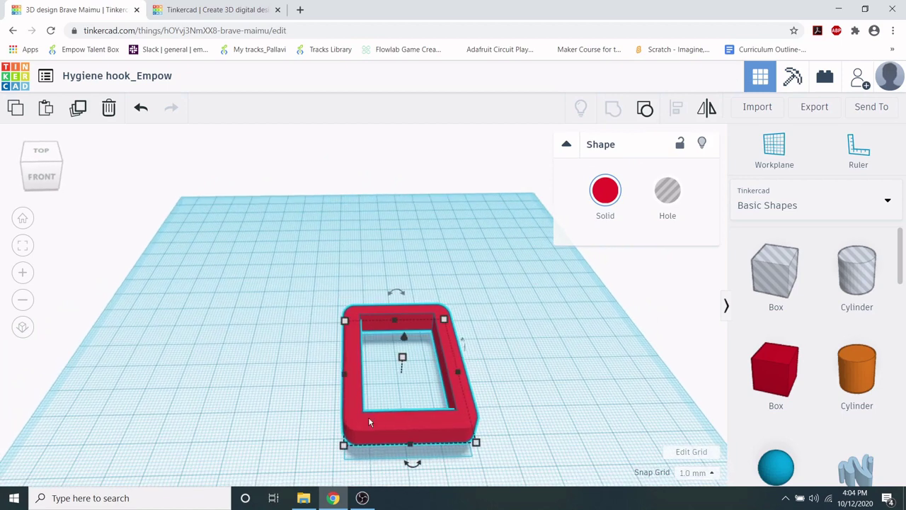
{"action": "right_click_drag", "start_coordinate": [395, 417], "coordinate": [460, 425]}
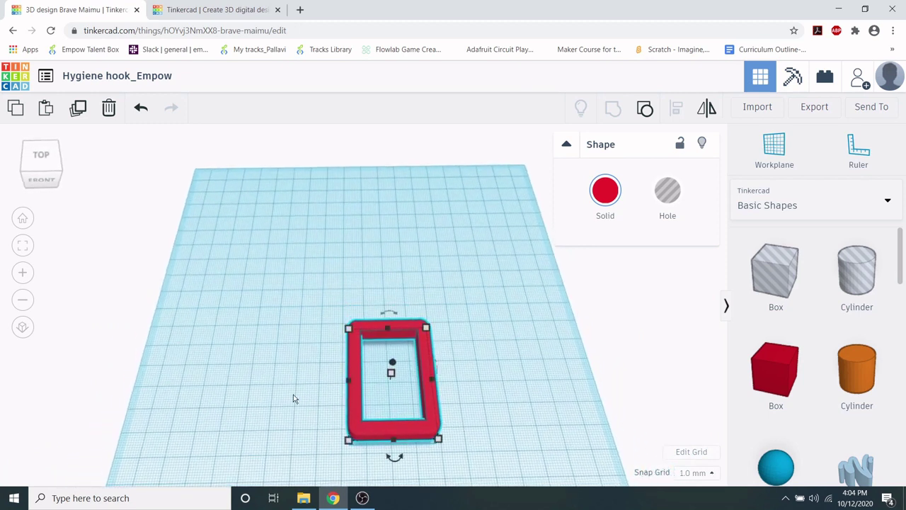
{"action": "left_click", "coordinate": [360, 432]}
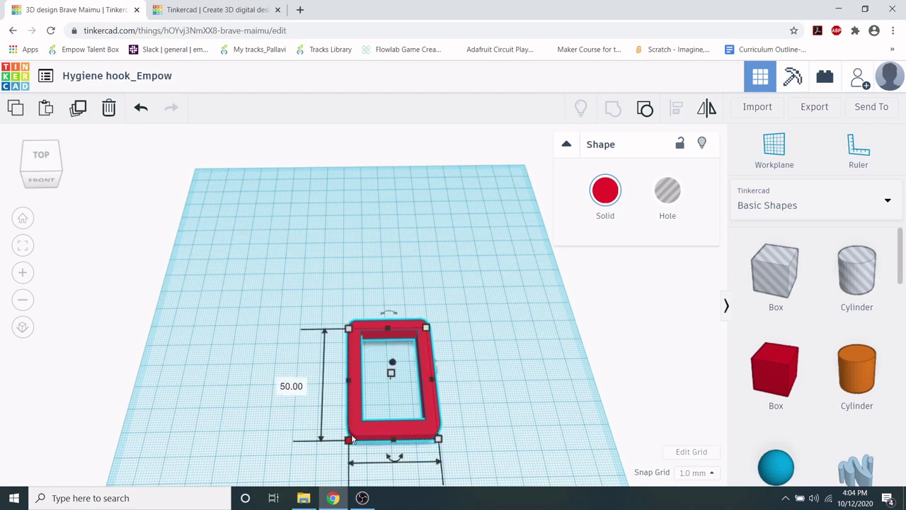
{"action": "left_click_drag", "start_coordinate": [433, 425], "coordinate": [341, 432]}
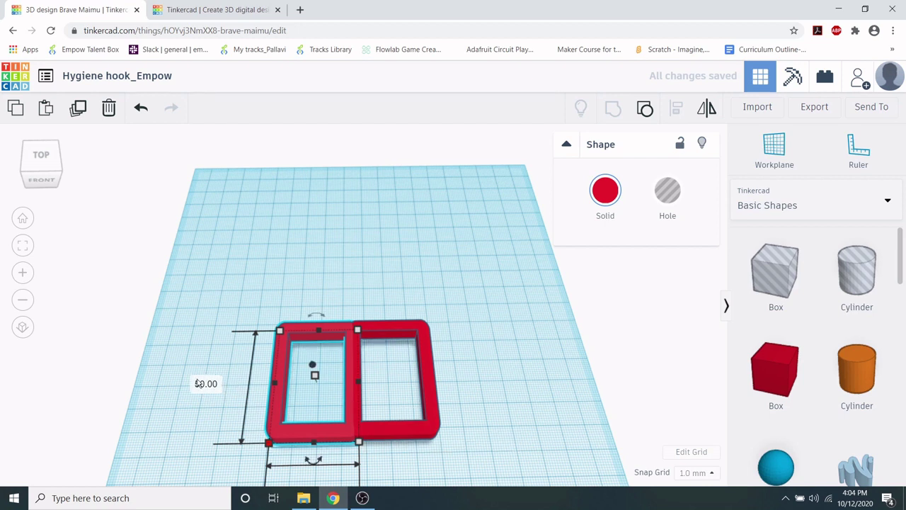
Resize the copied frame to 35 mm deep and 50 mm wide.
{"action": "left_click", "coordinate": [204, 386]}
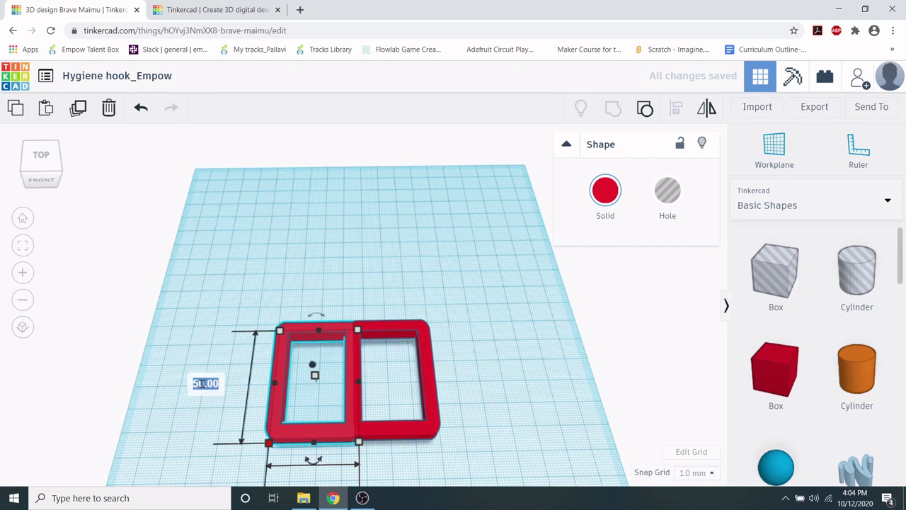
{"action": "type", "text": "35"}
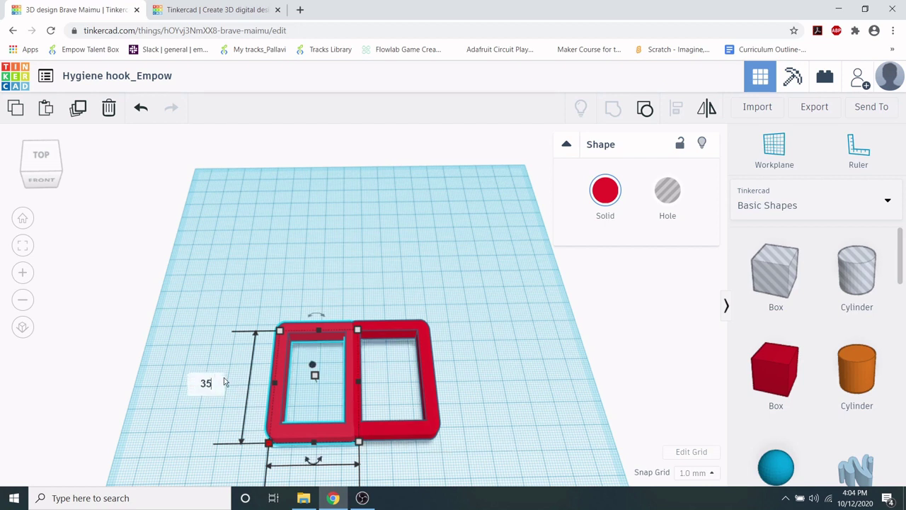
{"action": "key", "text": "Return"}
{"action": "left_click", "coordinate": [314, 467]}
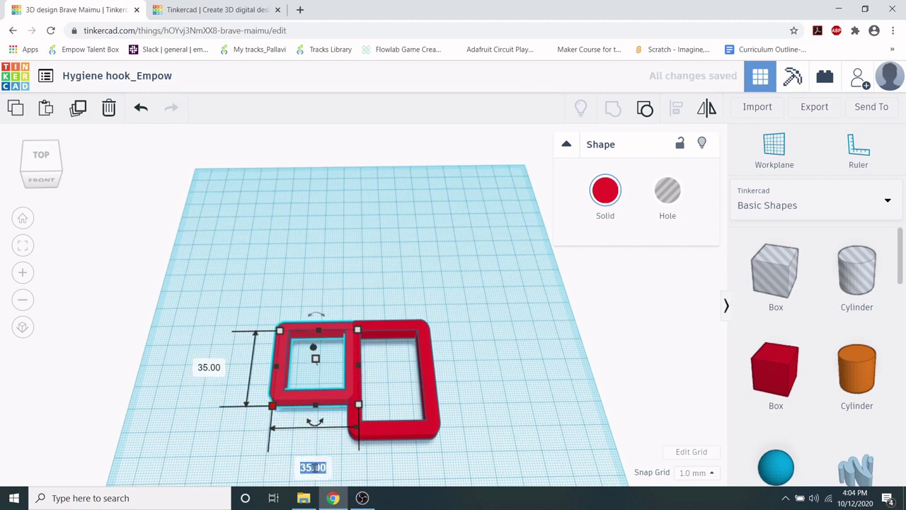
{"action": "type", "text": "50"}
{"action": "key", "text": "Return"}
{"action": "left_click", "coordinate": [300, 422]}
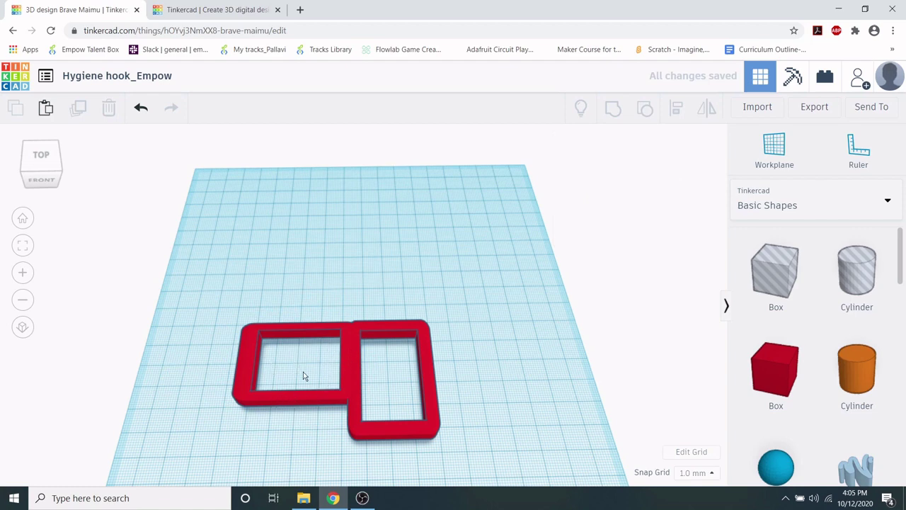
Align the two red frames along their back edges.
{"action": "right_click_drag", "start_coordinate": [301, 431], "coordinate": [339, 442]}
{"action": "left_click_drag", "start_coordinate": [303, 312], "coordinate": [396, 386]}
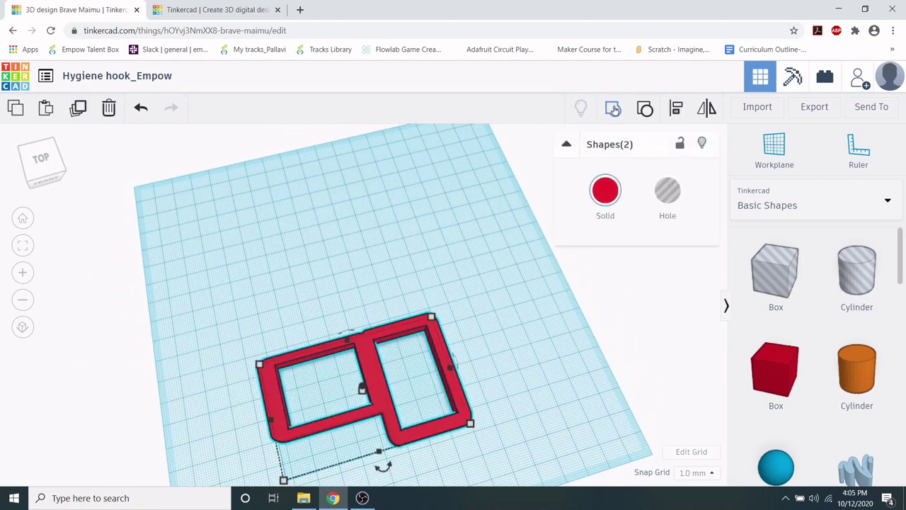
{"action": "left_click", "coordinate": [672, 115]}
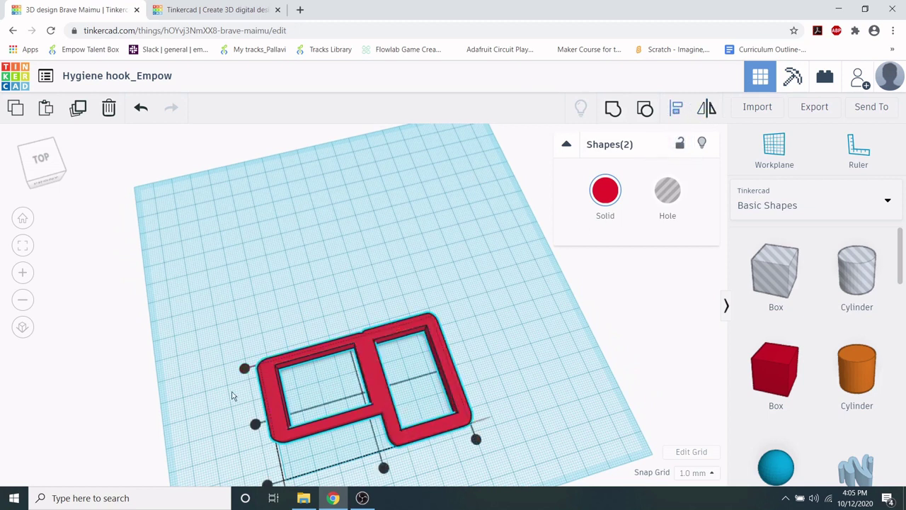
{"action": "left_click", "coordinate": [244, 370]}
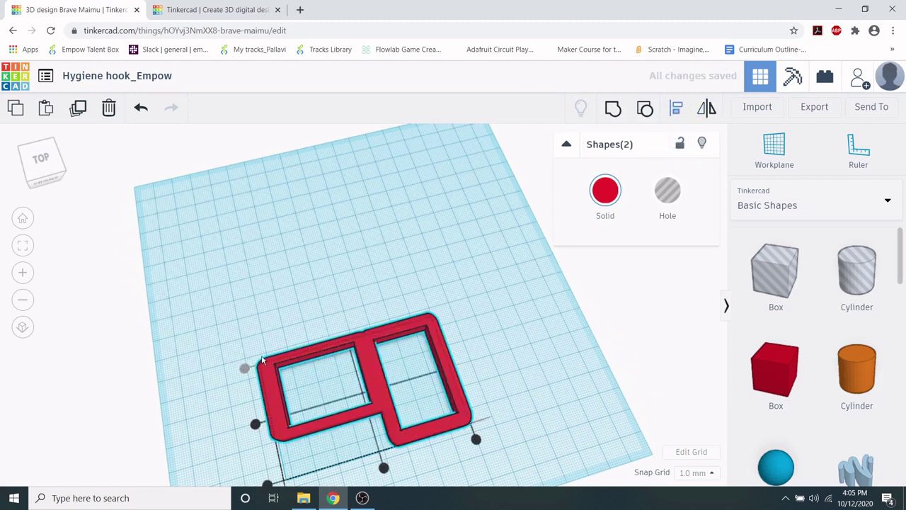
{"action": "left_click", "coordinate": [577, 336]}
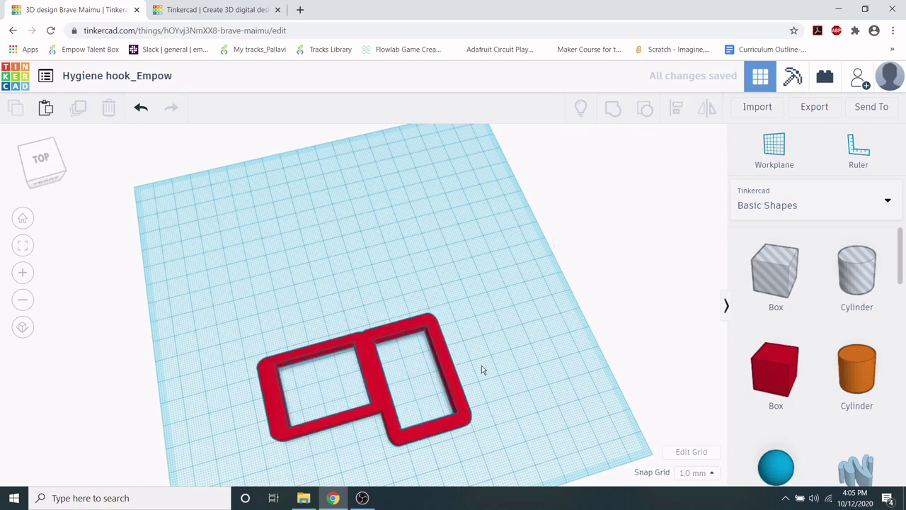
Group the two red frames into one solid shape.
{"action": "left_click_drag", "start_coordinate": [195, 324], "coordinate": [522, 421]}
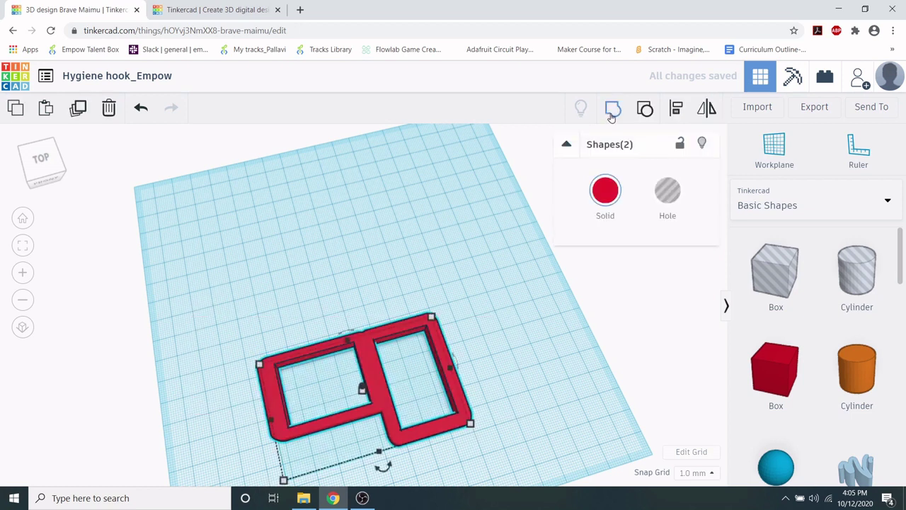
{"action": "left_click", "coordinate": [613, 107]}
{"action": "left_click", "coordinate": [555, 321]}
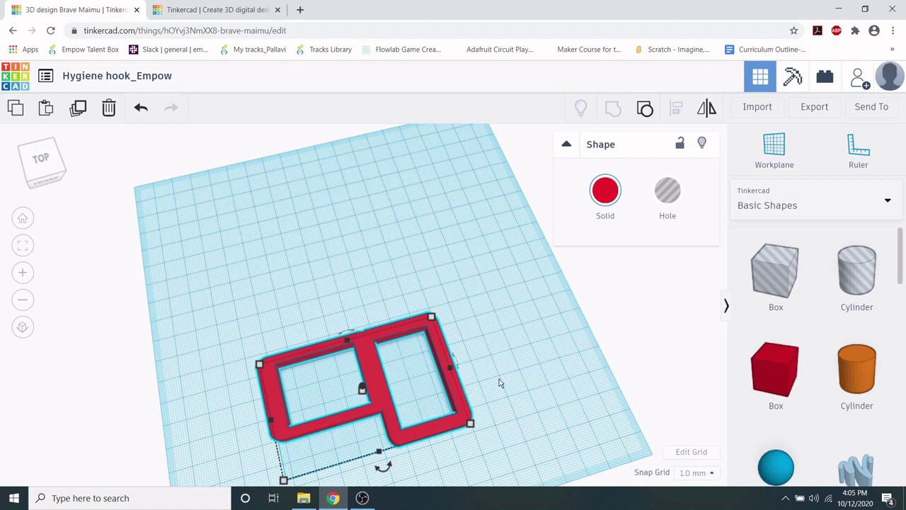
Add a hole box across the front bar of the smaller left frame and widen it to 23 mm.
{"action": "mouse_move", "coordinate": [499, 380]}
{"action": "right_mouse_down"}
{"action": "mouse_move", "coordinate": [420, 363]}
{"action": "mouse_move", "coordinate": [359, 337]}
{"action": "mouse_move", "coordinate": [188, 327]}
{"action": "mouse_move", "coordinate": [330, 356]}
{"action": "mouse_move", "coordinate": [481, 368]}
{"action": "mouse_move", "coordinate": [484, 390]}
{"action": "right_mouse_up"}
{"action": "scroll", "coordinate": [465, 408], "scroll_direction": "up", "scroll_amount": 3}
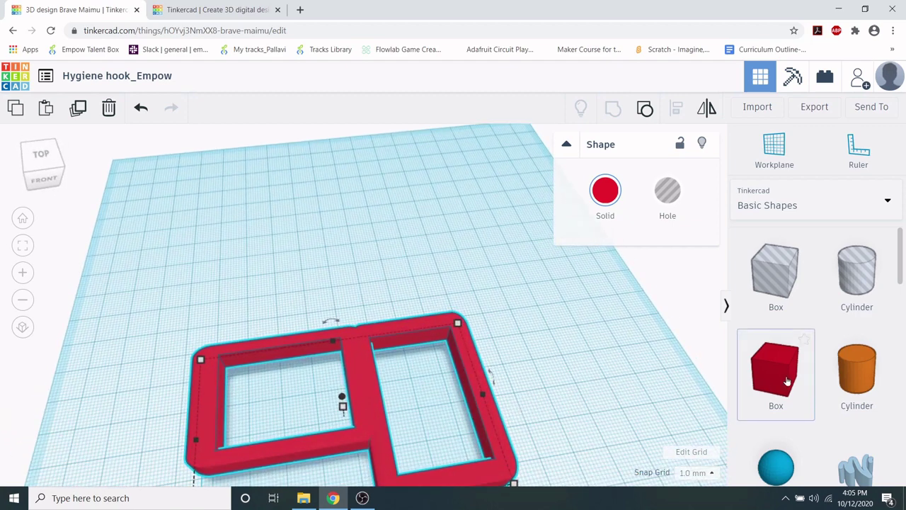
{"action": "left_click_drag", "start_coordinate": [779, 290], "coordinate": [318, 456]}
{"action": "scroll", "coordinate": [435, 380], "scroll_direction": "down", "scroll_amount": 5}
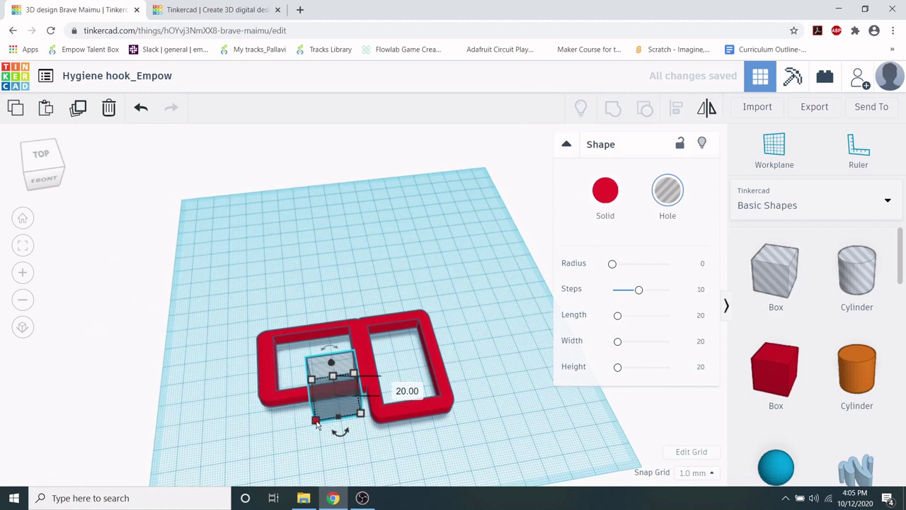
{"action": "left_click_drag", "start_coordinate": [316, 424], "coordinate": [309, 422]}
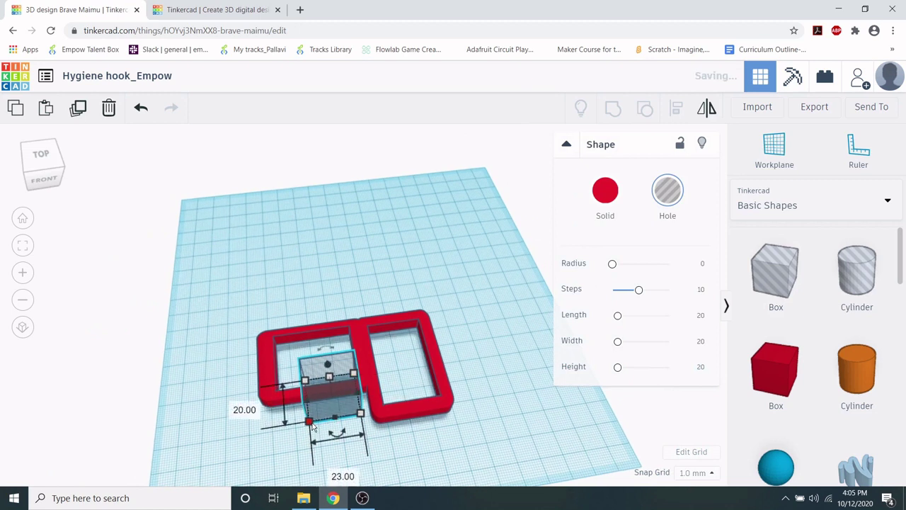
{"action": "left_click", "coordinate": [348, 445]}
{"action": "right_click_drag", "start_coordinate": [346, 445], "coordinate": [342, 406]}
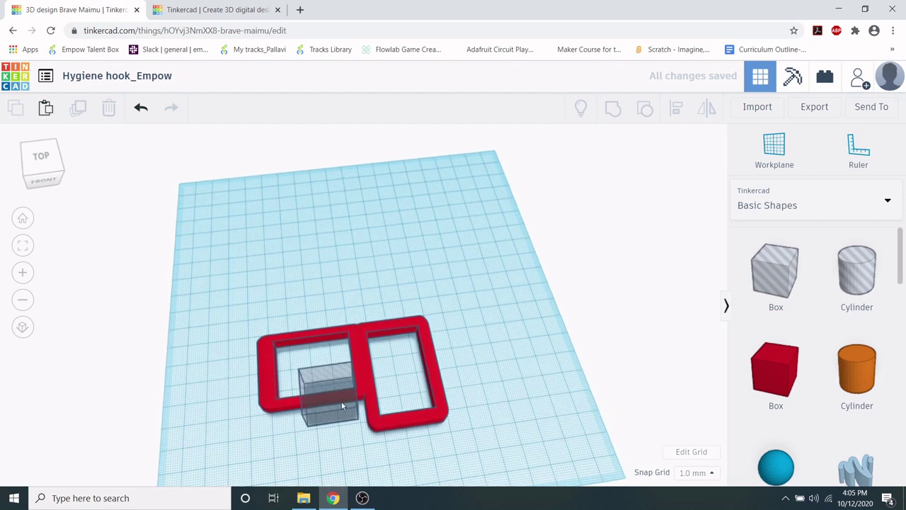
Enlarge the hole box toward the back and right so it spans the front bar up to the shared middle bar.
{"action": "left_click", "coordinate": [337, 395]}
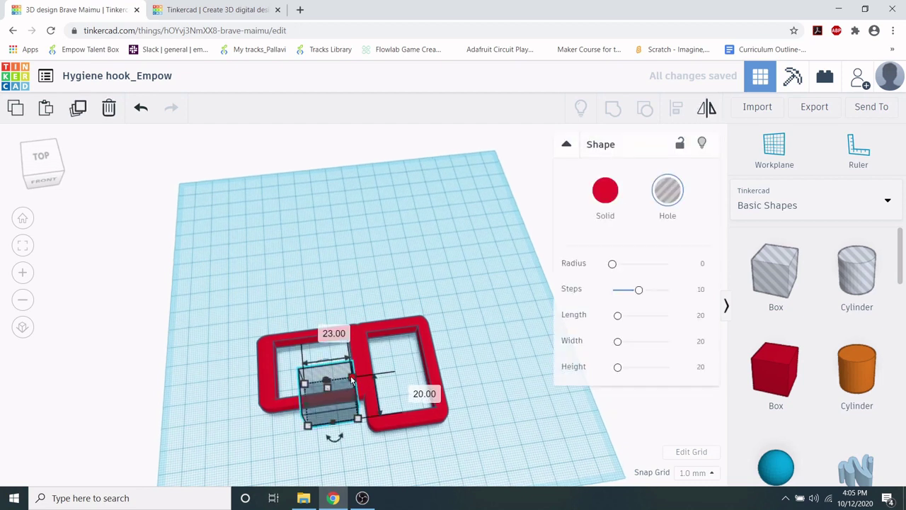
{"action": "left_click_drag", "start_coordinate": [352, 381], "coordinate": [375, 361]}
{"action": "left_click", "coordinate": [397, 360]}
{"action": "right_click_drag", "start_coordinate": [397, 359], "coordinate": [393, 393]}
{"action": "scroll", "coordinate": [387, 387], "scroll_direction": "up", "scroll_amount": 5}
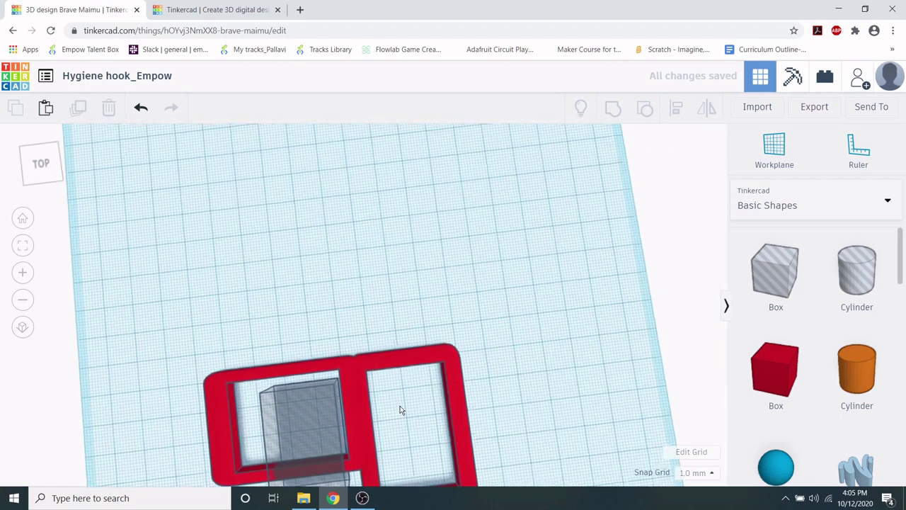
{"action": "right_click_drag", "start_coordinate": [416, 386], "coordinate": [405, 371]}
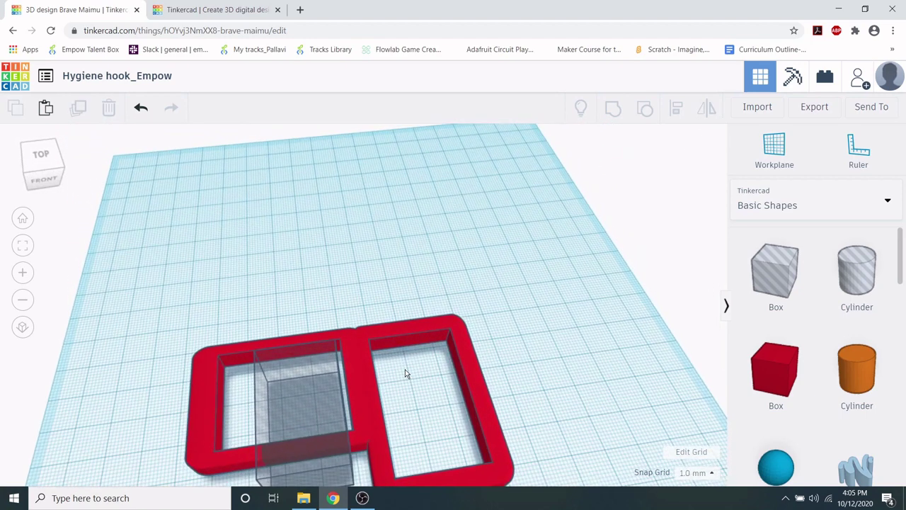
{"action": "left_click", "coordinate": [344, 456]}
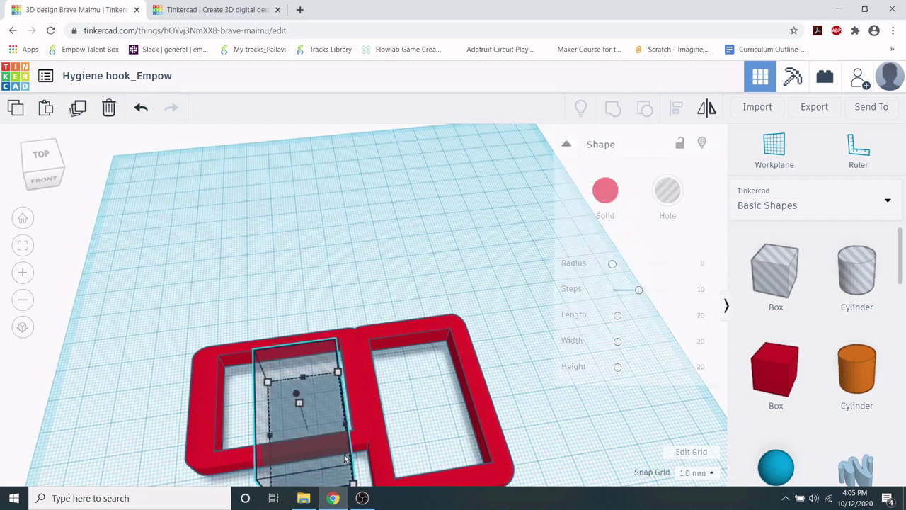
{"action": "left_click_drag", "start_coordinate": [353, 483], "coordinate": [359, 483]}
{"action": "left_click", "coordinate": [440, 410]}
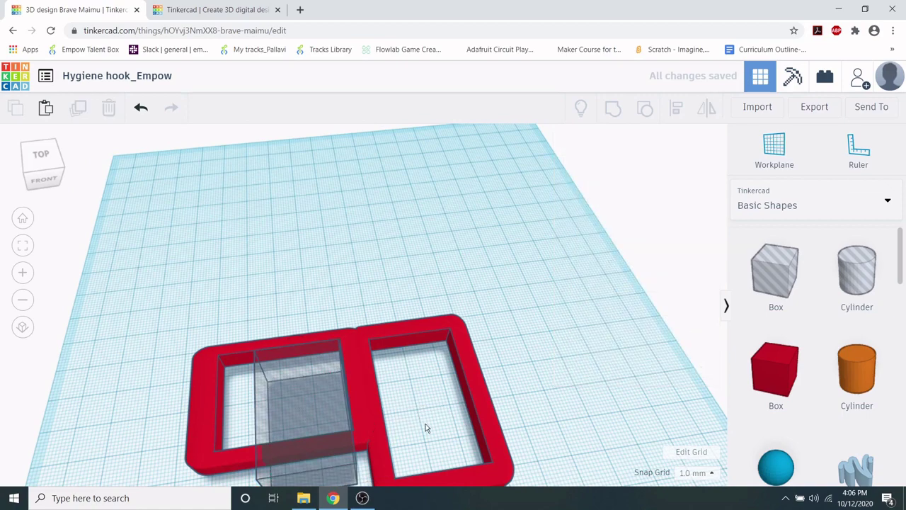
{"action": "right_click_drag", "start_coordinate": [425, 427], "coordinate": [444, 414]}
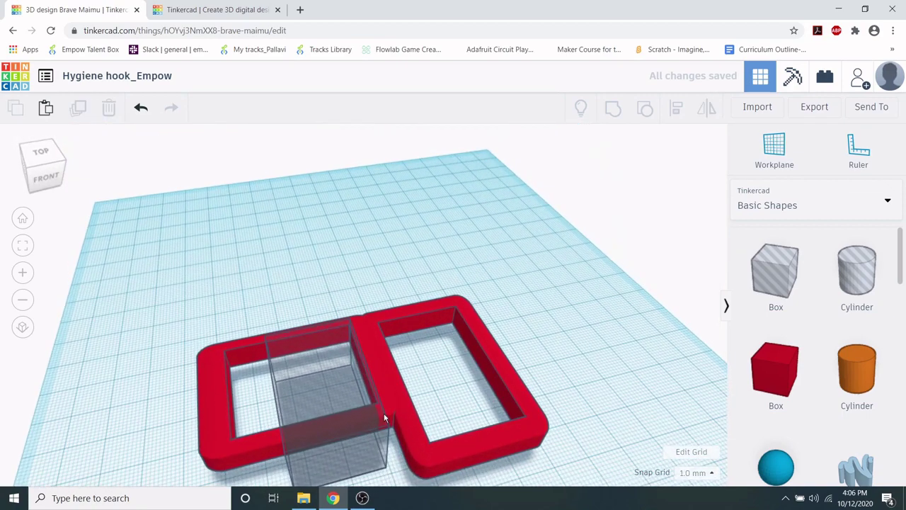
Set the snap grid to 0.1 mm and nudge the hole box slightly right toward the shared middle bar.
{"action": "left_click", "coordinate": [366, 419]}
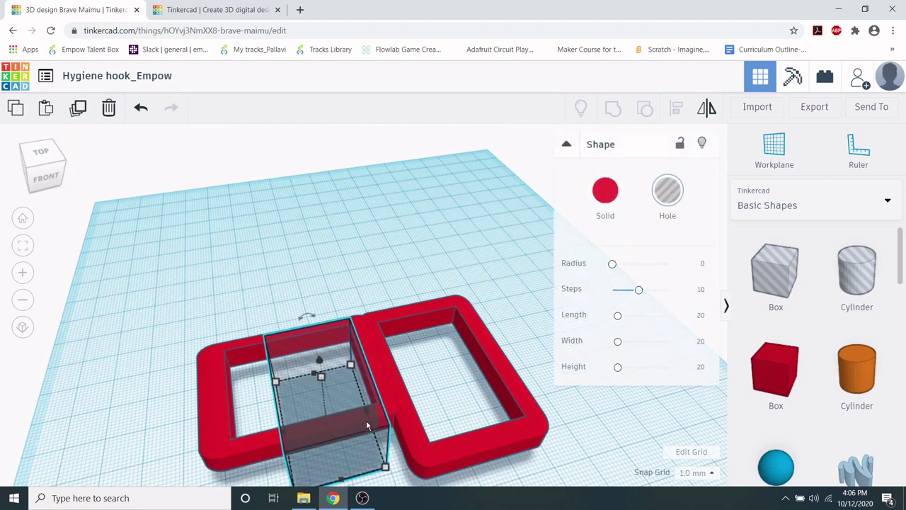
{"action": "left_click", "coordinate": [685, 474]}
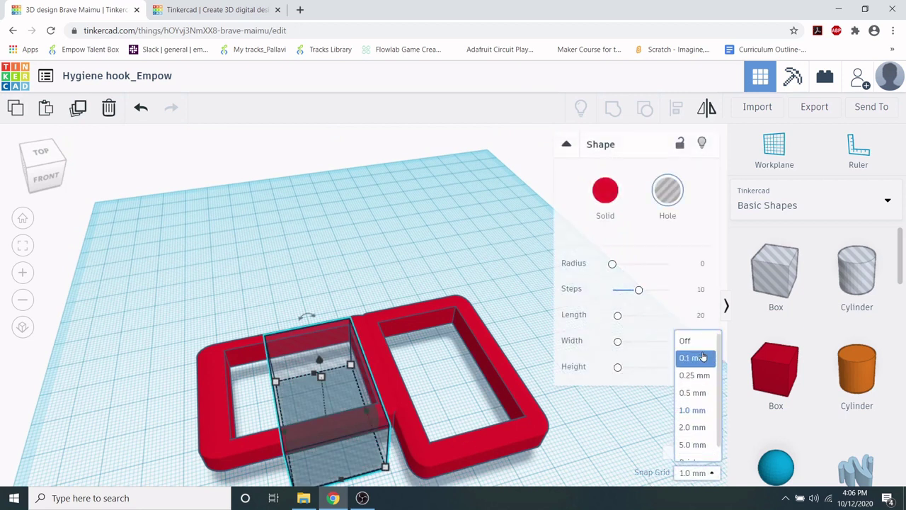
{"action": "left_click", "coordinate": [702, 357]}
{"action": "left_click", "coordinate": [477, 416]}
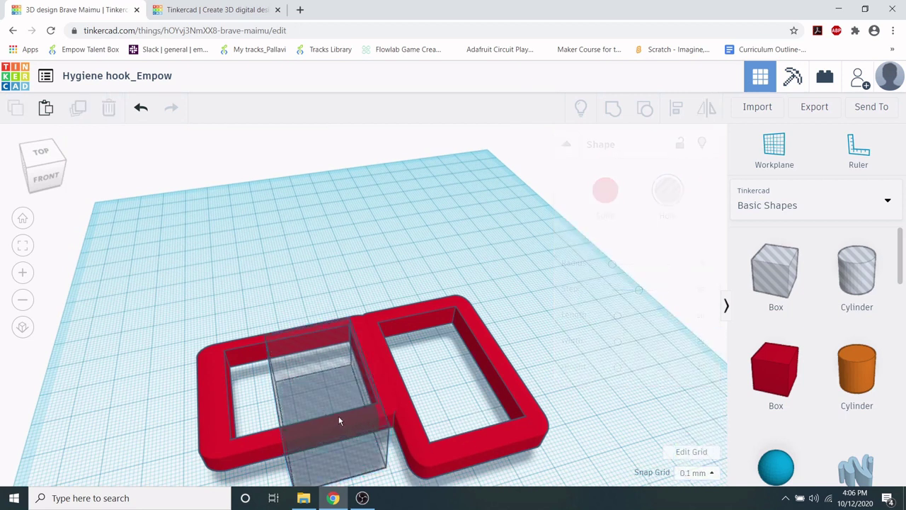
{"action": "left_click", "coordinate": [339, 420]}
{"action": "right_click_drag", "start_coordinate": [427, 389], "coordinate": [394, 380]}
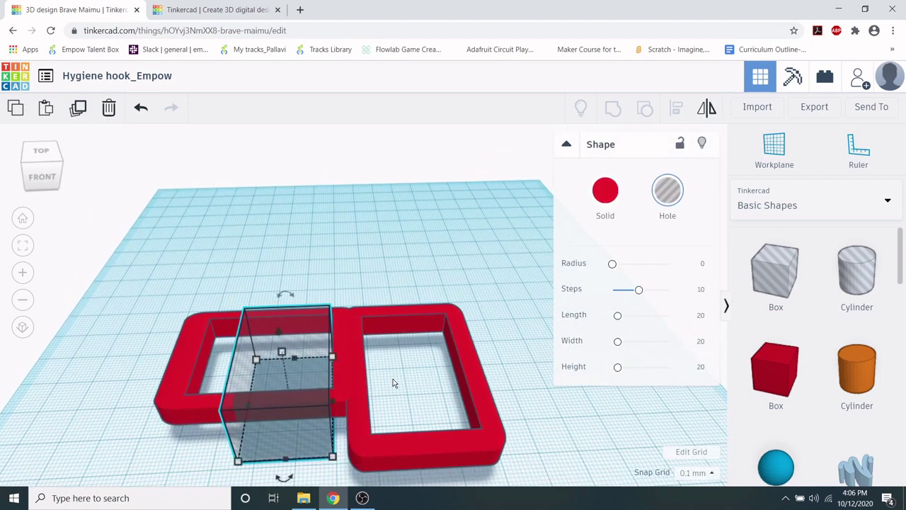
{"action": "key", "text": "Right"}
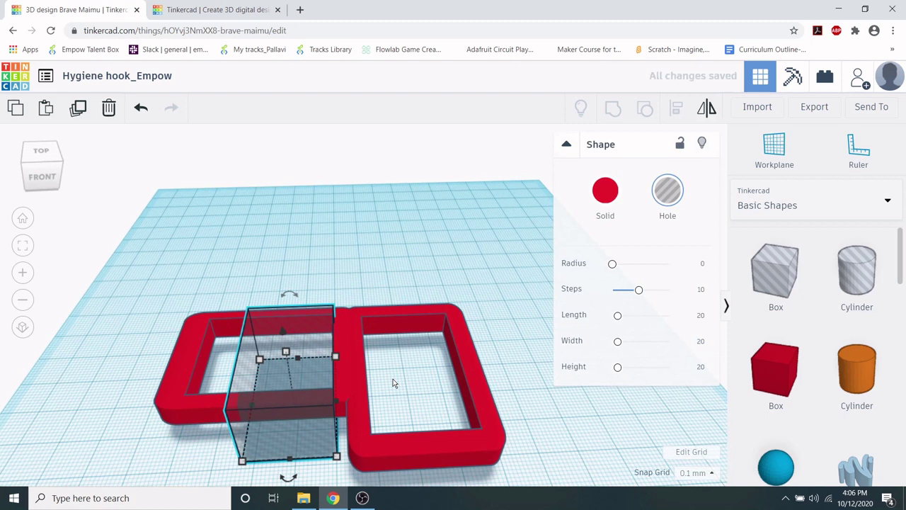
{"action": "key", "text": "Left"}
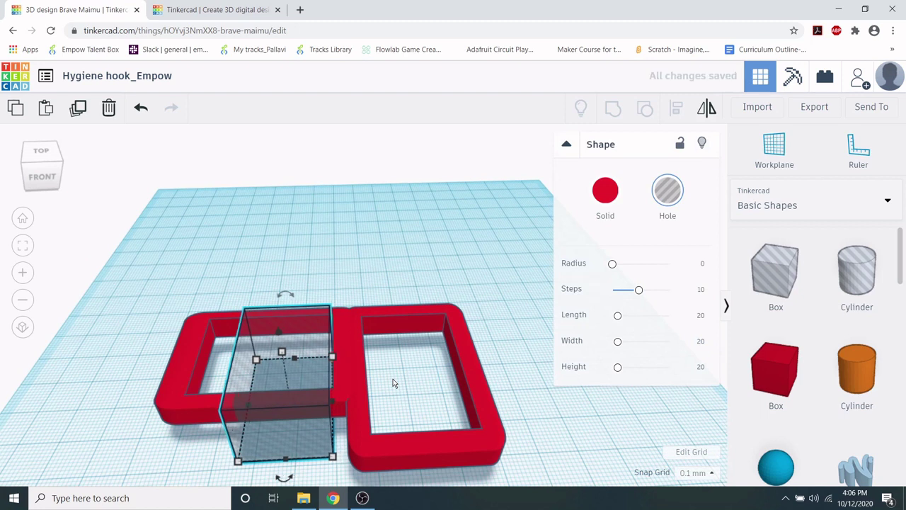
{"action": "key", "text": "Right"}
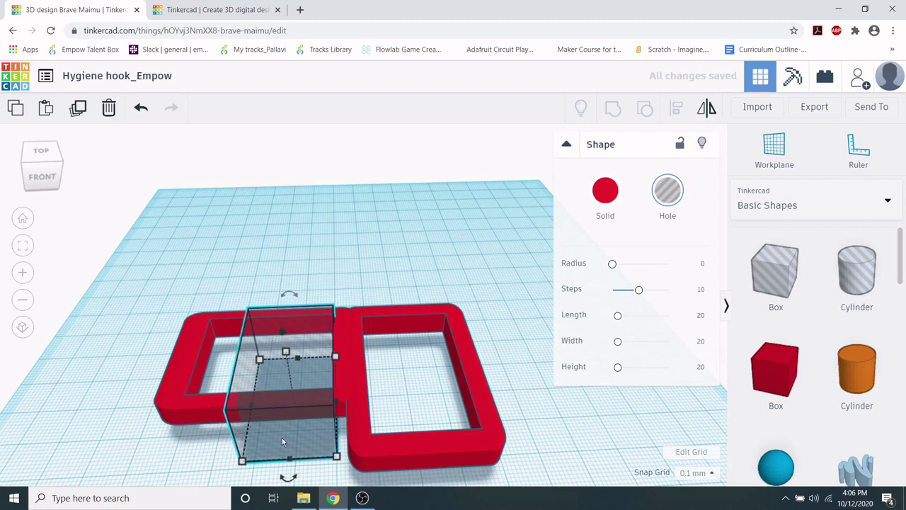
Group the hole box with the red frames to cut an opening in the left frame's front bar.
{"action": "right_click_drag", "start_coordinate": [364, 394], "coordinate": [375, 429]}
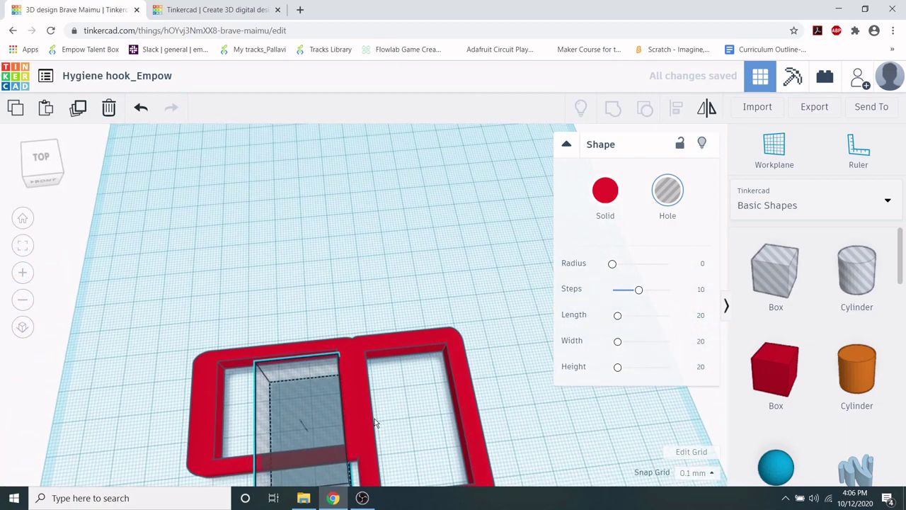
{"action": "left_click_drag", "start_coordinate": [116, 393], "coordinate": [496, 486]}
{"action": "left_click", "coordinate": [613, 107]}
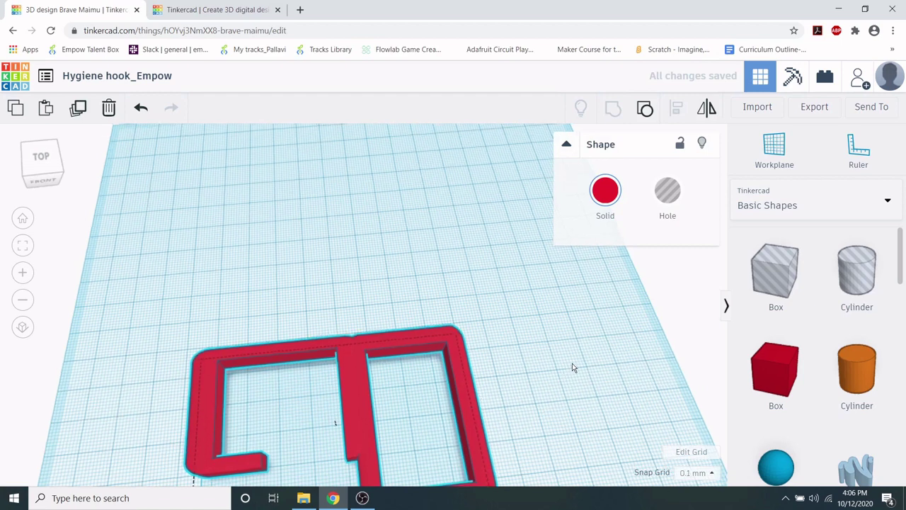
Set the snap grid back to 1.0 mm and deselect the hook body.
{"action": "right_click_drag", "start_coordinate": [572, 363], "coordinate": [550, 344]}
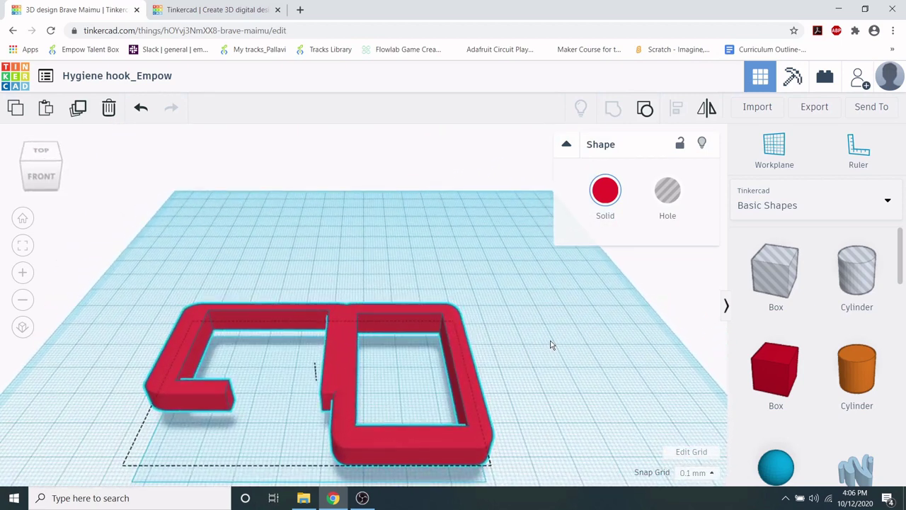
{"action": "left_click", "coordinate": [697, 472]}
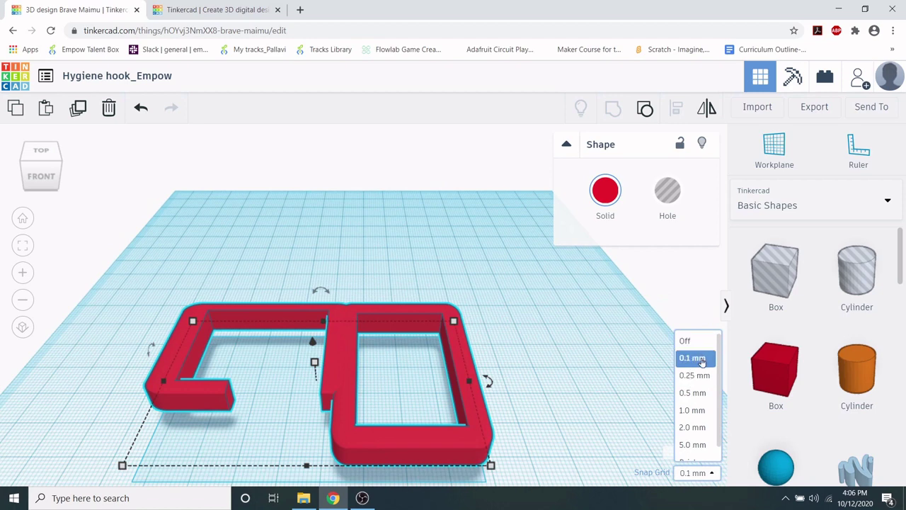
{"action": "left_click", "coordinate": [692, 409]}
{"action": "left_click", "coordinate": [531, 384]}
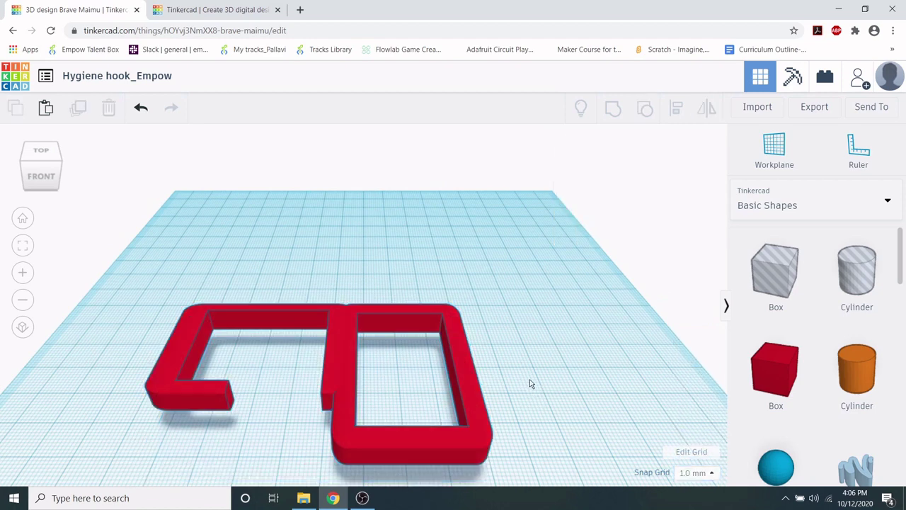
Place a torus on the workplane at the back outer corner of the closed right frame.
{"action": "right_click_drag", "start_coordinate": [530, 362], "coordinate": [422, 411]}
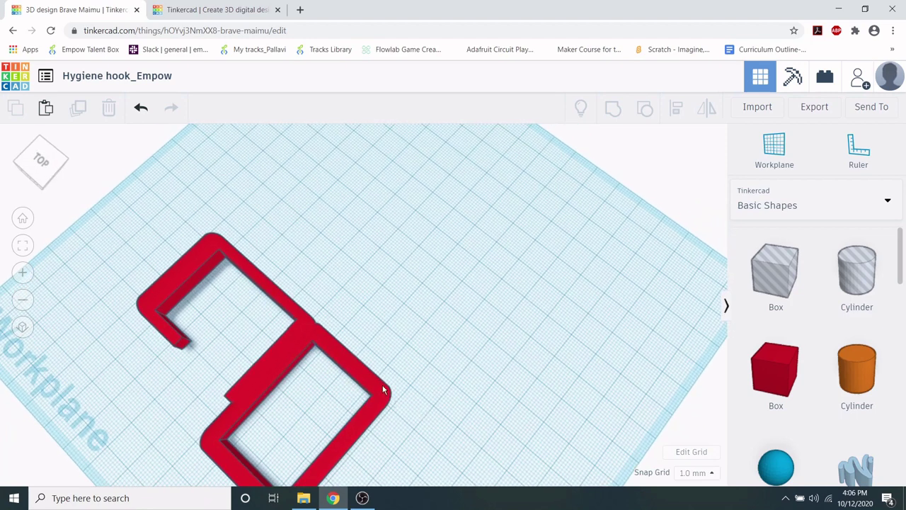
{"action": "scroll", "coordinate": [798, 375], "scroll_direction": "down", "scroll_amount": 7}
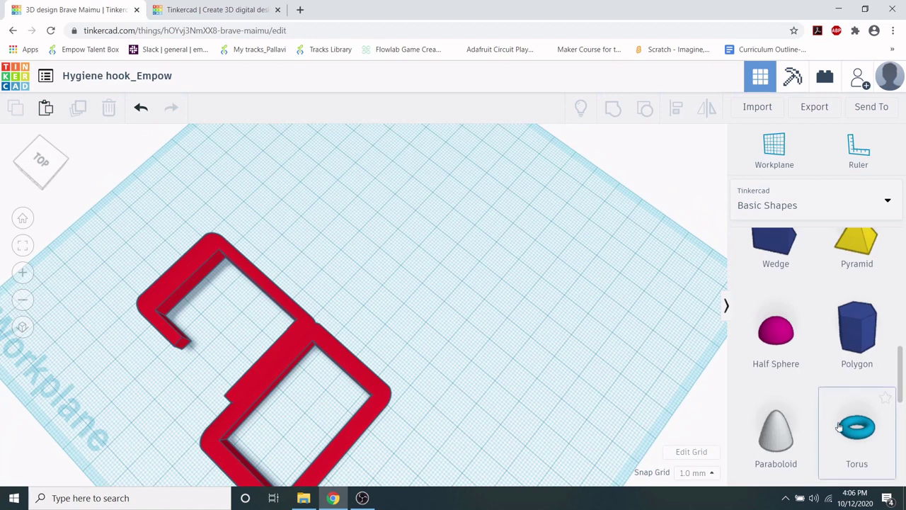
{"action": "left_click_drag", "start_coordinate": [839, 425], "coordinate": [397, 380]}
{"action": "right_click_drag", "start_coordinate": [397, 379], "coordinate": [383, 325]}
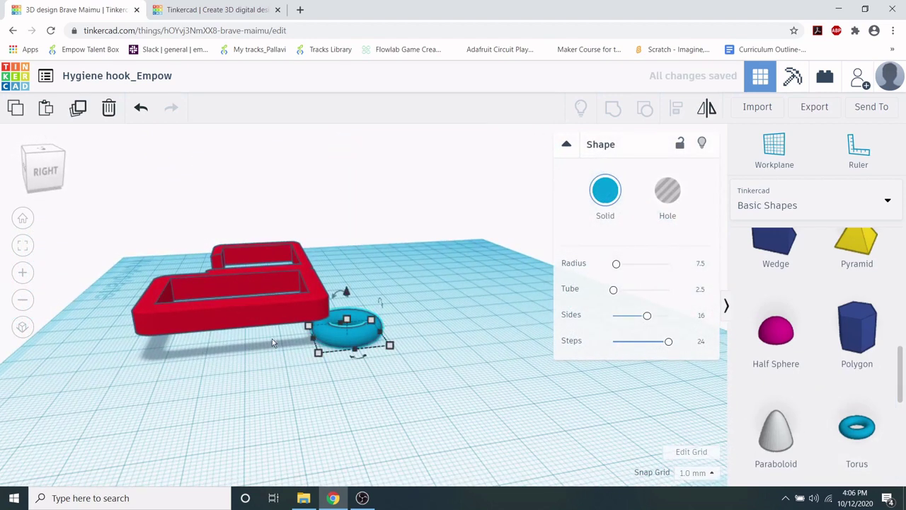
Lower the red hook body until it rests on the workplane.
{"action": "left_click", "coordinate": [241, 316]}
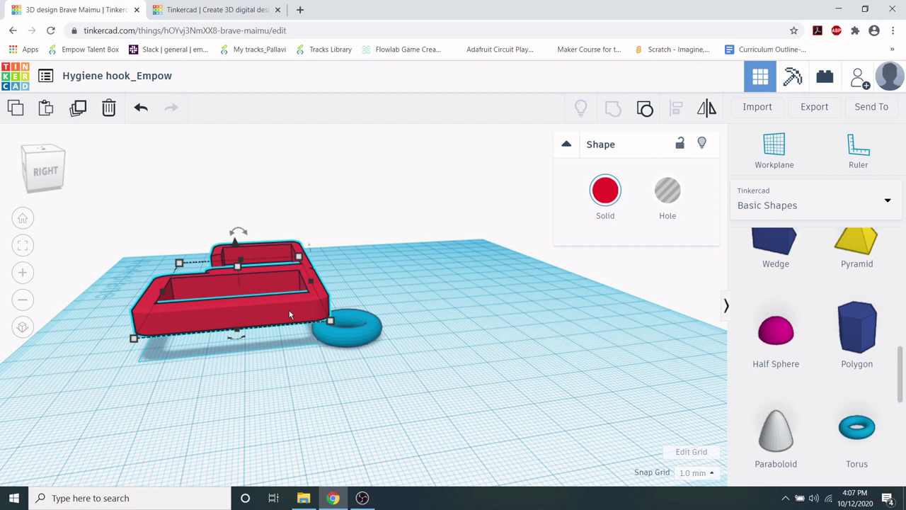
{"action": "key", "text": "Down"}
{"action": "key", "text": "Down"}
{"action": "key", "text": "Down"}
{"action": "key", "text": "Down"}
{"action": "key", "text": "Down"}
{"action": "key", "text": "Down"}
{"action": "key", "text": "Down"}
{"action": "key", "text": "Down"}
{"action": "key", "text": "Down"}
{"action": "key", "text": "Down"}
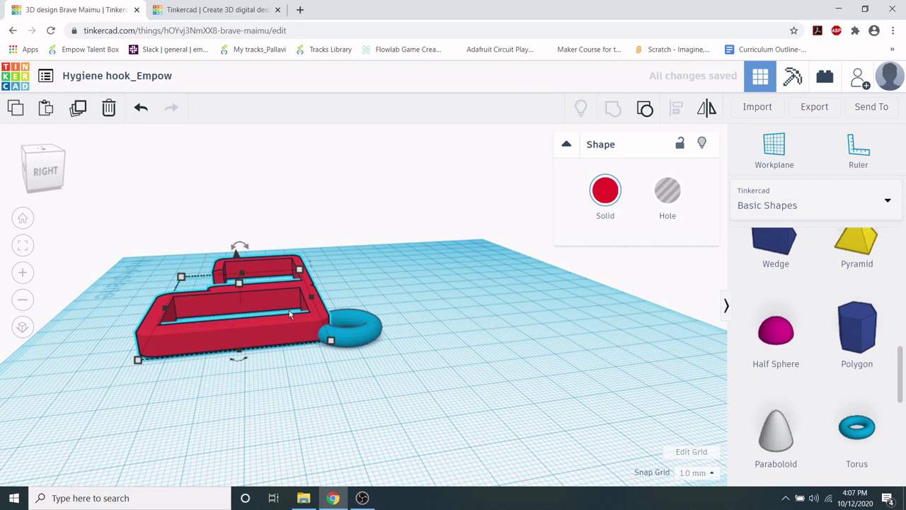
Set the torus's height to 7 mm.
{"action": "left_click", "coordinate": [352, 339]}
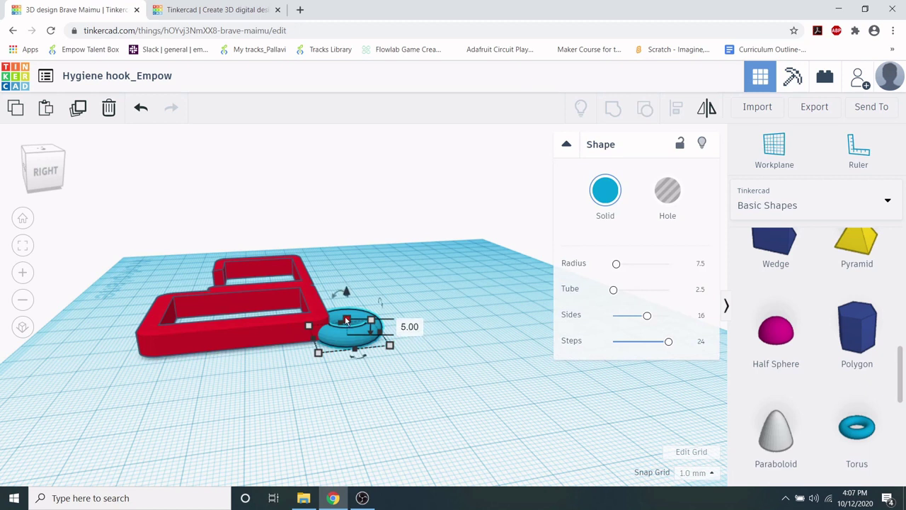
{"action": "left_click", "coordinate": [409, 327]}
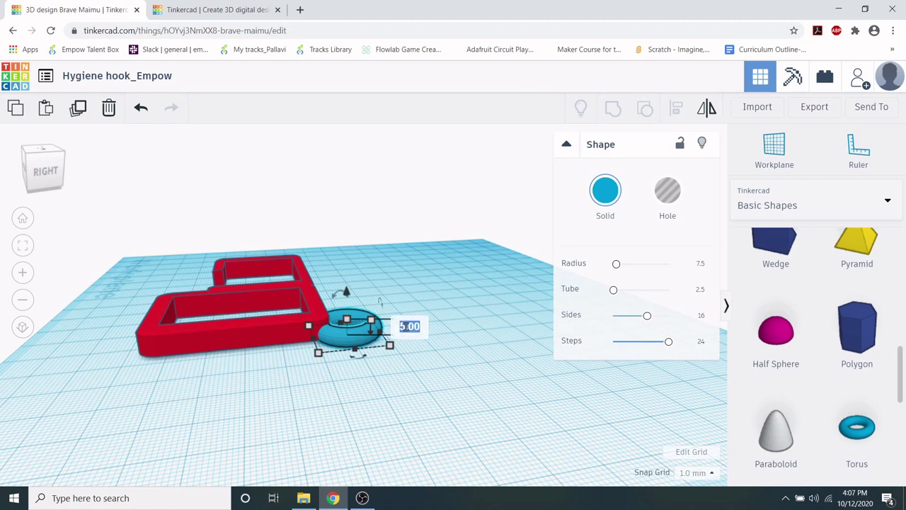
{"action": "type", "text": "7"}
{"action": "key", "text": "Return"}
{"action": "left_click", "coordinate": [416, 382]}
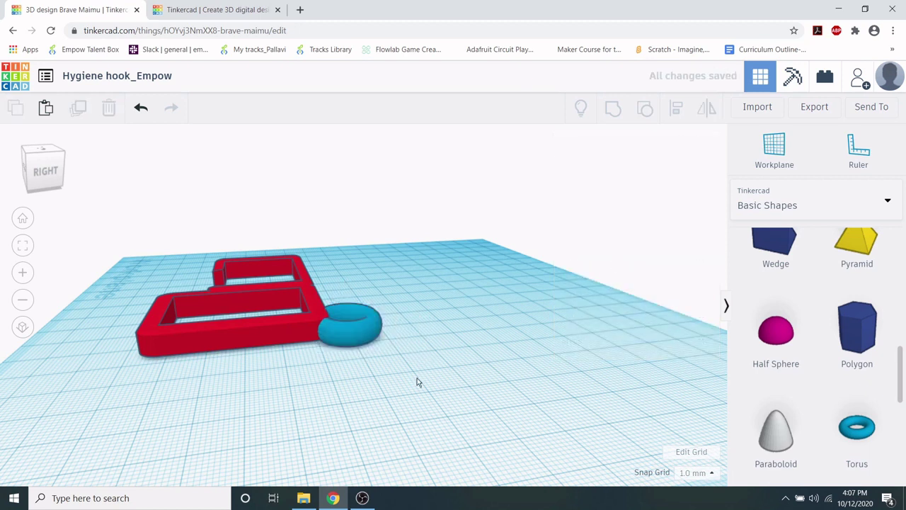
Select the torus and set the snap grid to 0.1 mm for fine positioning.
{"action": "right_click_drag", "start_coordinate": [416, 382], "coordinate": [400, 440]}
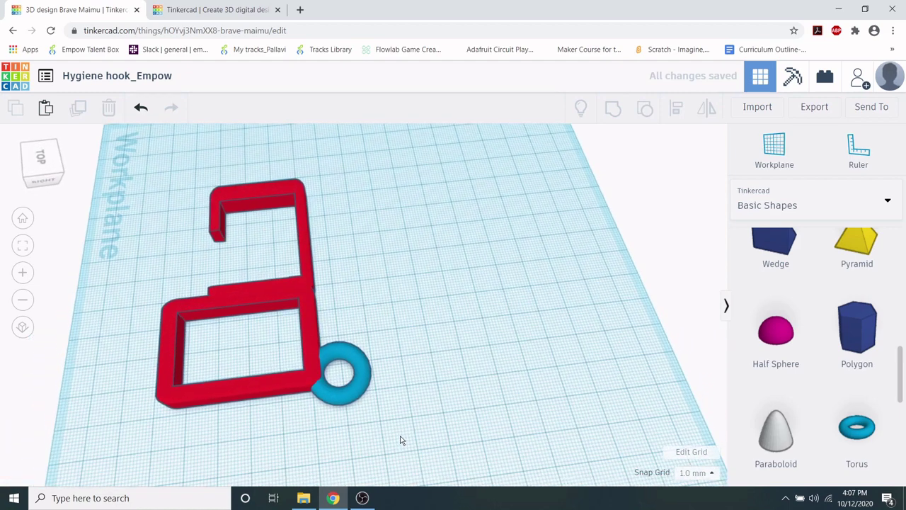
{"action": "left_click", "coordinate": [359, 381]}
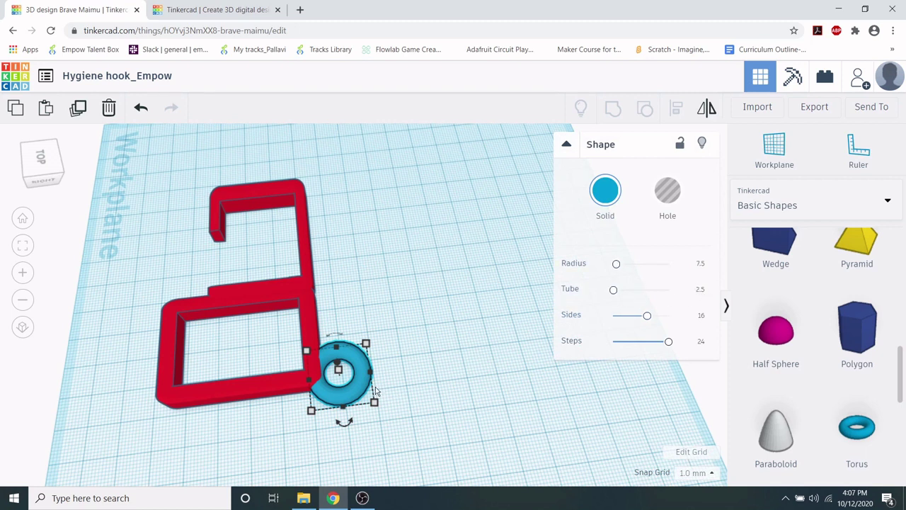
{"action": "left_click", "coordinate": [411, 383]}
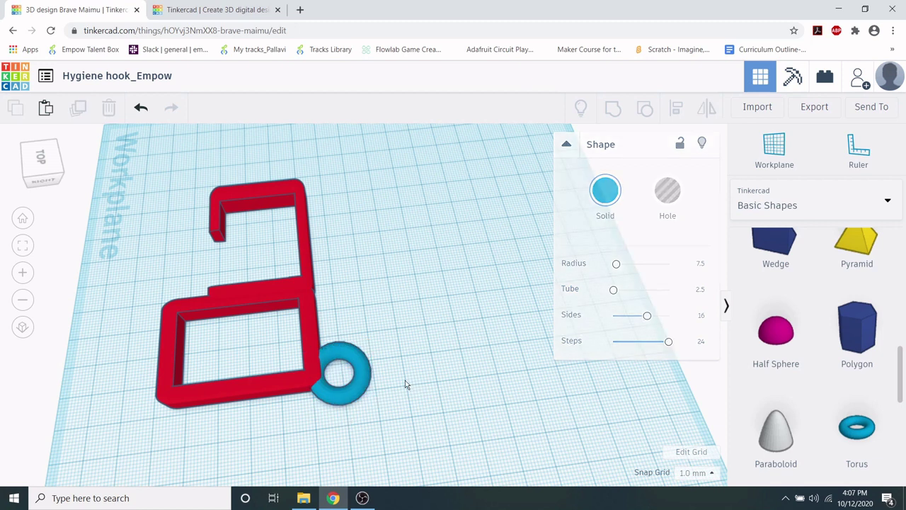
{"action": "left_click", "coordinate": [362, 383]}
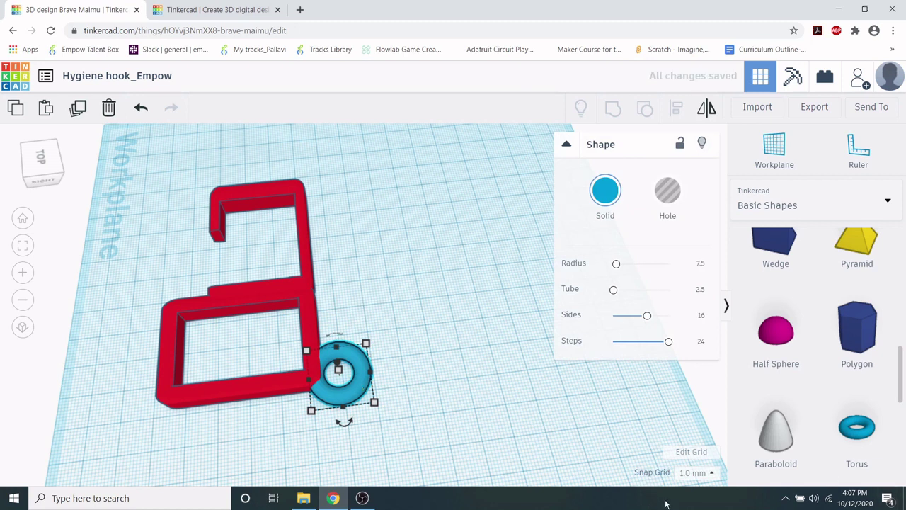
{"action": "left_click", "coordinate": [696, 473]}
{"action": "left_click", "coordinate": [683, 359]}
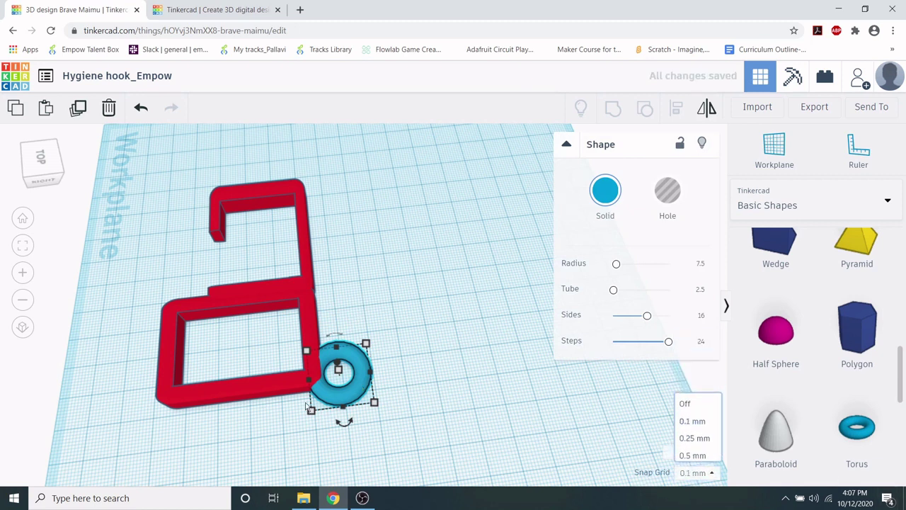
Nudge the torus along the frame's outer edge and set its radius to 5.
{"action": "key", "text": "Up"}
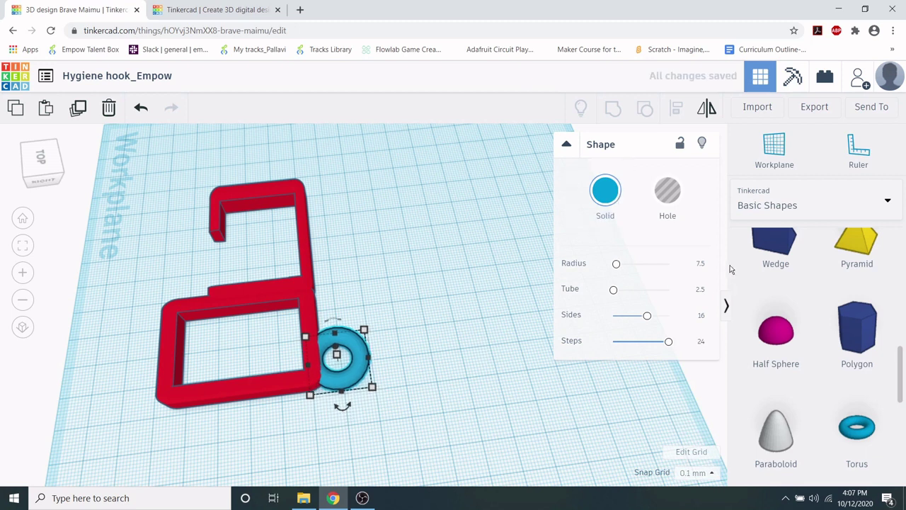
{"action": "left_click", "coordinate": [701, 264]}
{"action": "type", "text": "5"}
{"action": "left_click", "coordinate": [490, 352]}
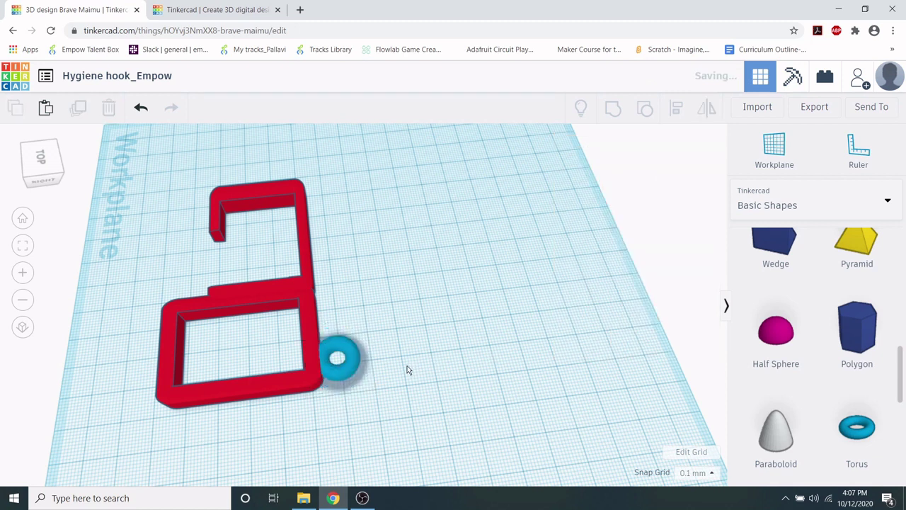
Nudge the resized torus towards the frame's corner until it overlaps the red outer wall.
{"action": "left_click", "coordinate": [347, 373]}
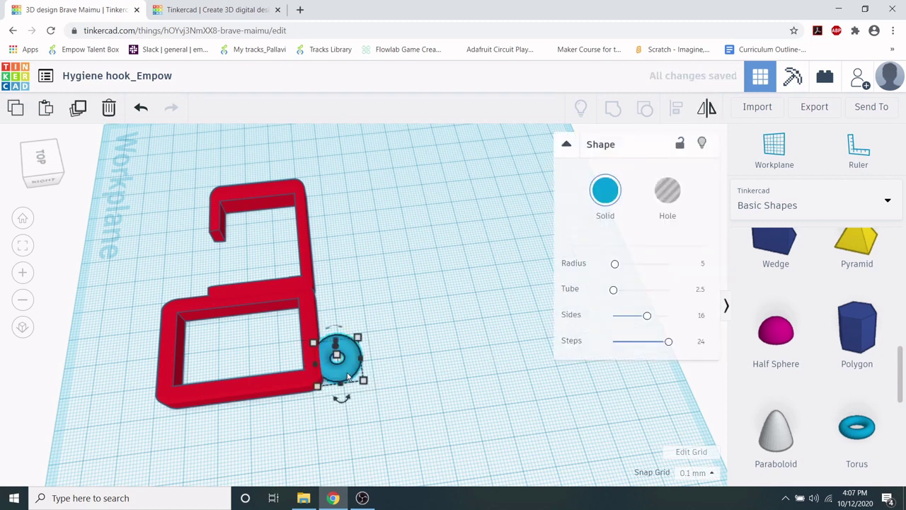
{"action": "key", "text": "Down"}
{"action": "key", "text": "Down"}
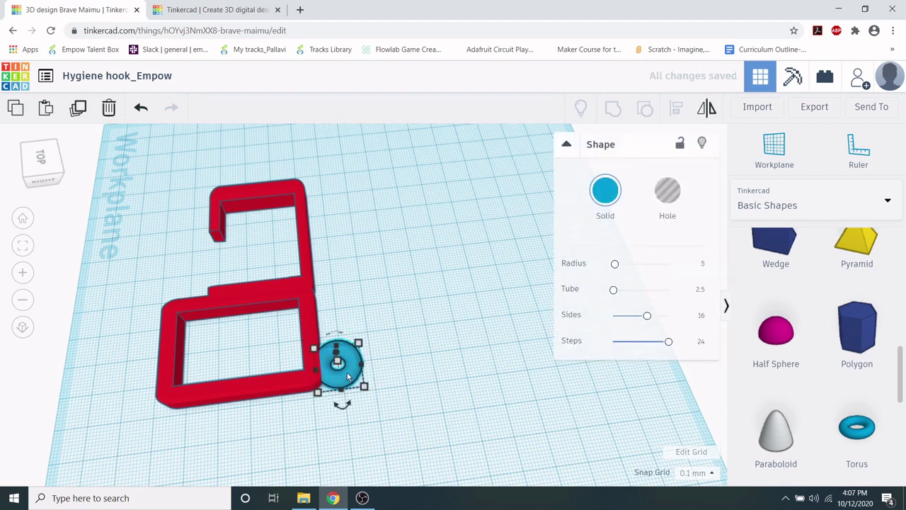
{"action": "key", "text": "Left"}
{"action": "key", "text": "Left"}
{"action": "key", "text": "Left"}
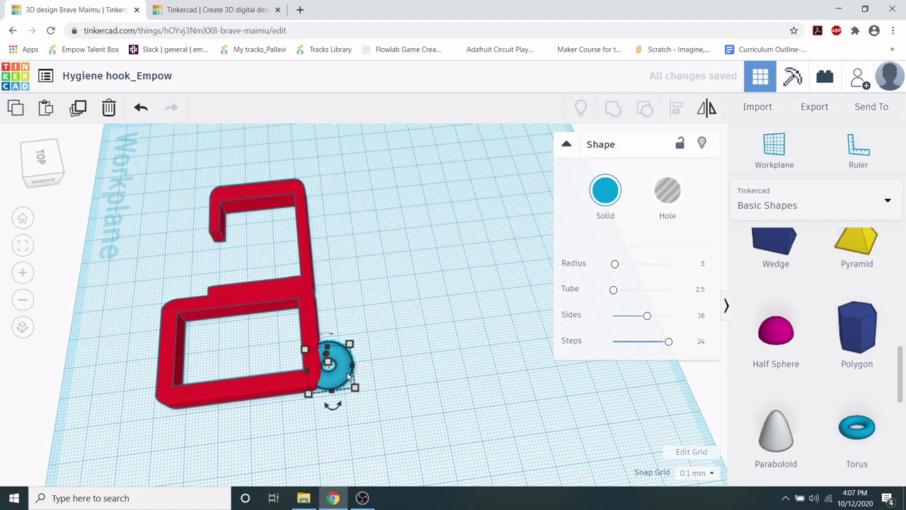
Nudge the torus slightly outwards from the frame and group it with the red hook body.
{"action": "left_click", "coordinate": [408, 383]}
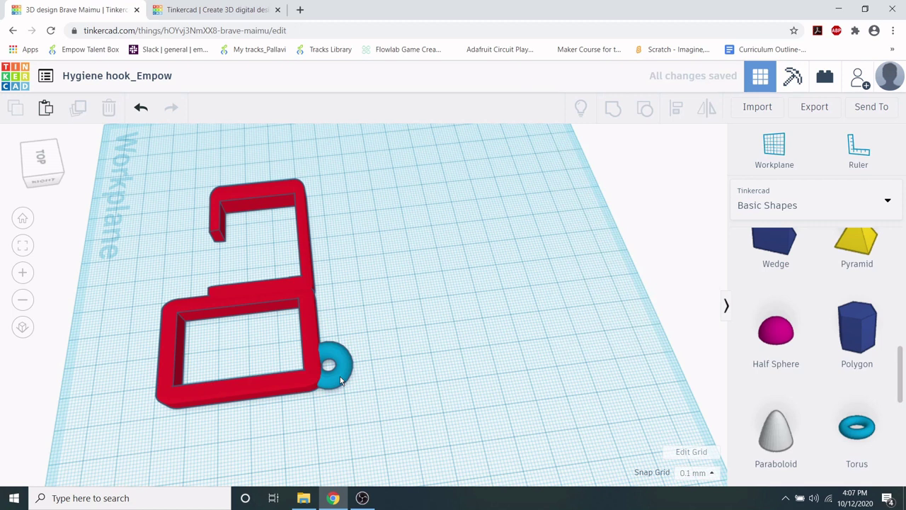
{"action": "left_click", "coordinate": [340, 376]}
{"action": "key", "text": "Right"}
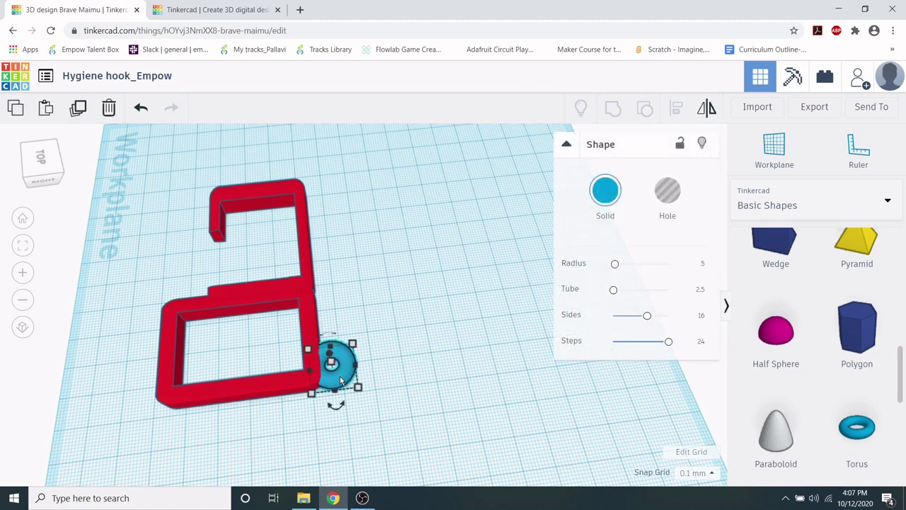
{"action": "left_click", "coordinate": [430, 373]}
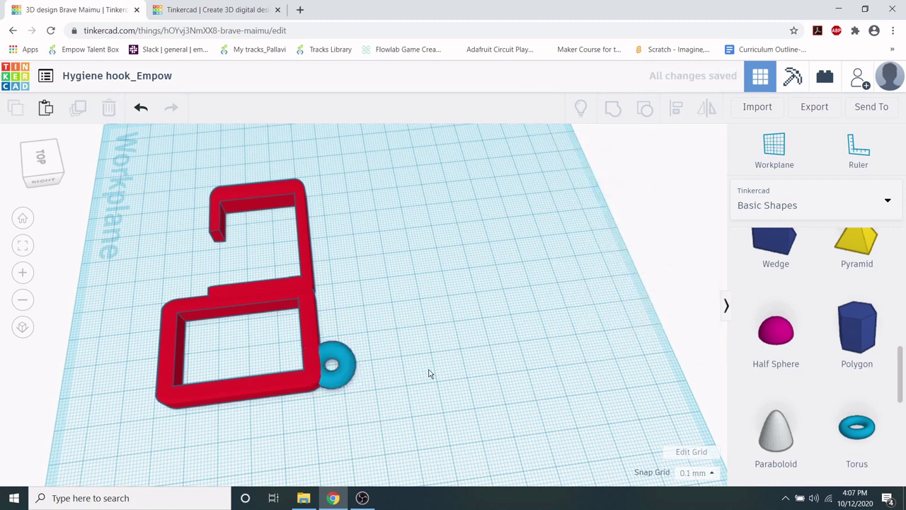
{"action": "left_click_drag", "start_coordinate": [404, 395], "coordinate": [290, 341]}
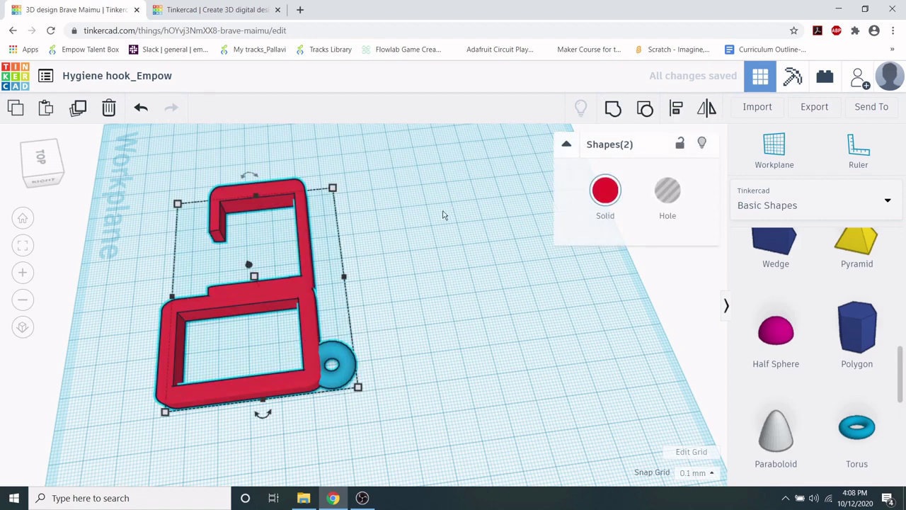
{"action": "left_click", "coordinate": [614, 107]}
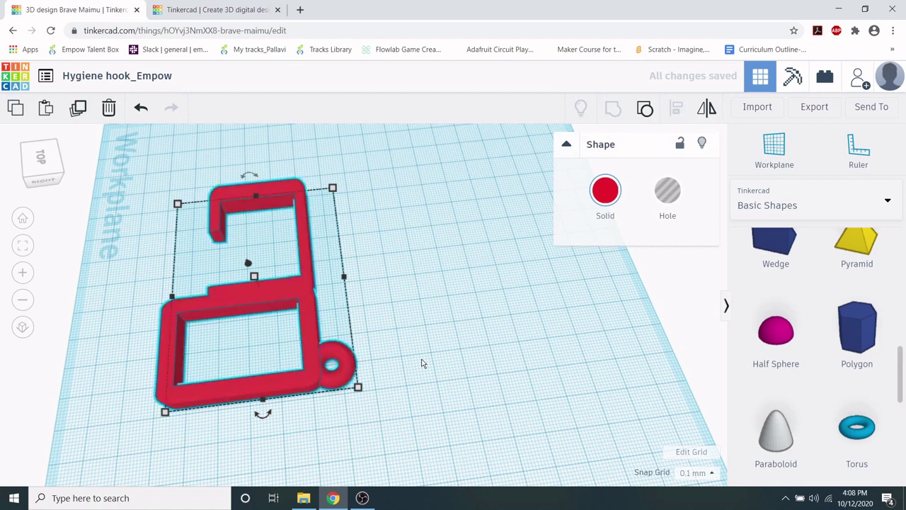
Add a paraboloid beside the hook and rotate it 90° so it lies on its side.
{"action": "right_click_drag", "start_coordinate": [411, 315], "coordinate": [425, 304]}
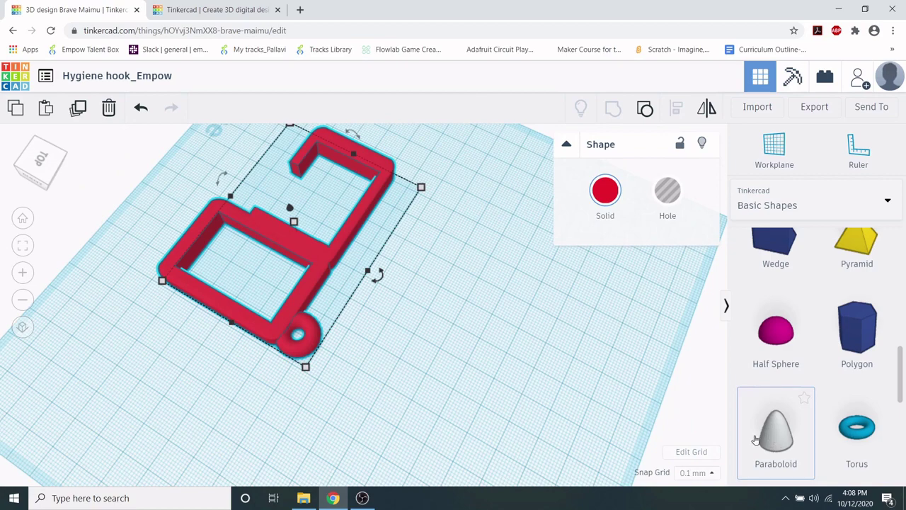
{"action": "left_click_drag", "start_coordinate": [756, 439], "coordinate": [433, 234]}
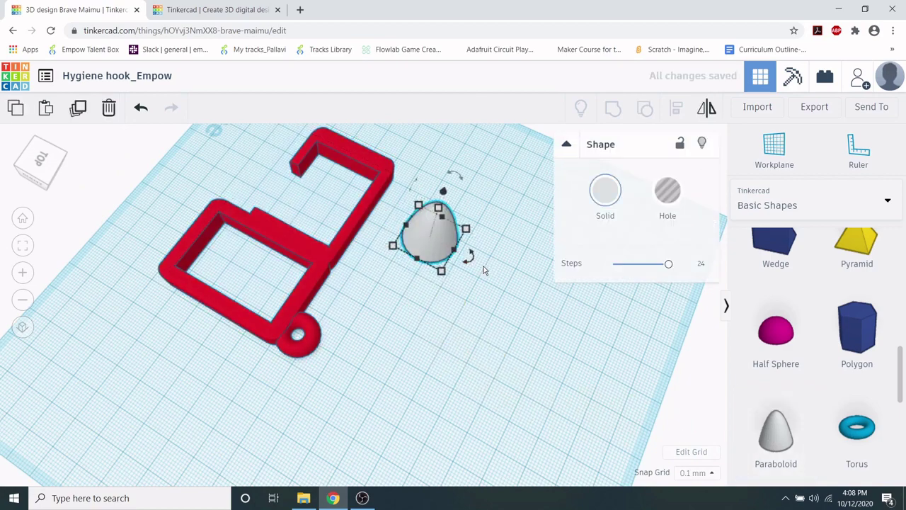
{"action": "right_click_drag", "start_coordinate": [485, 270], "coordinate": [313, 246]}
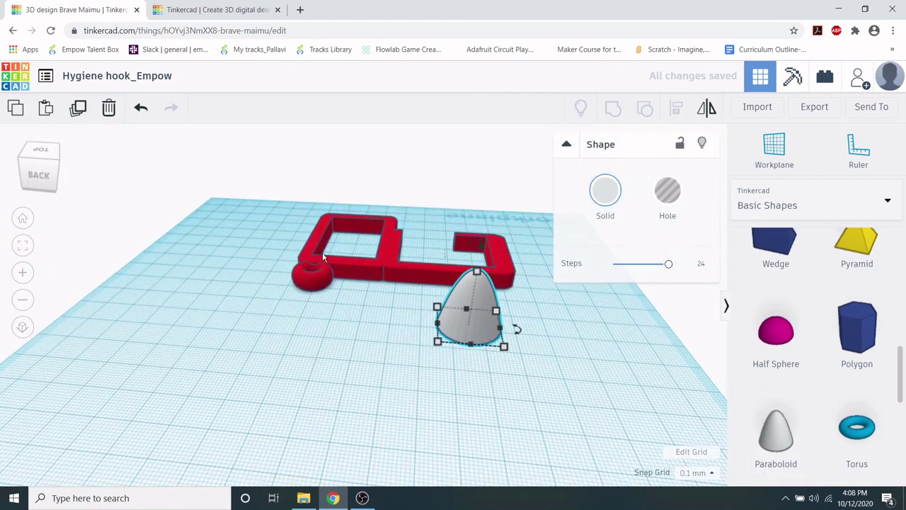
{"action": "left_click_drag", "start_coordinate": [464, 296], "coordinate": [412, 326]}
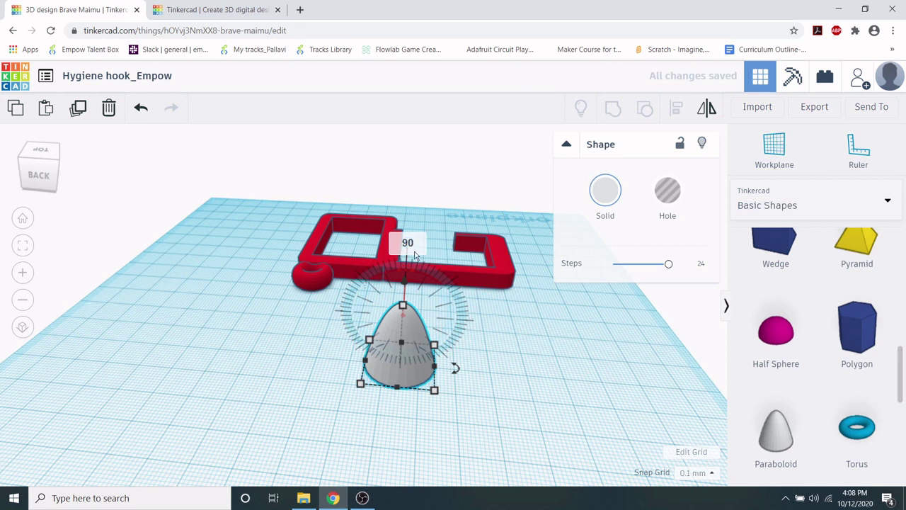
{"action": "left_click_drag", "start_coordinate": [408, 243], "coordinate": [504, 332]}
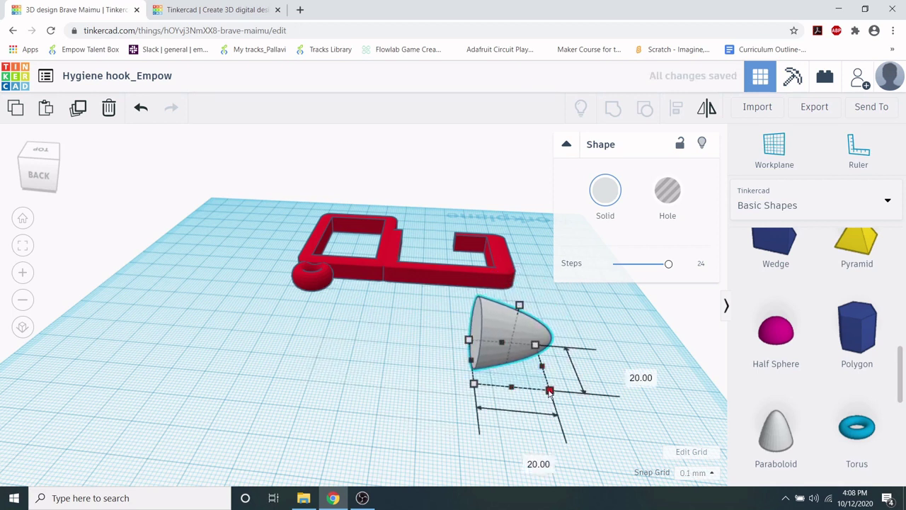
Resize the paraboloid to 10 mm long, 7 mm wide and 7 mm high.
{"action": "left_click", "coordinate": [524, 462]}
{"action": "type", "text": "10"}
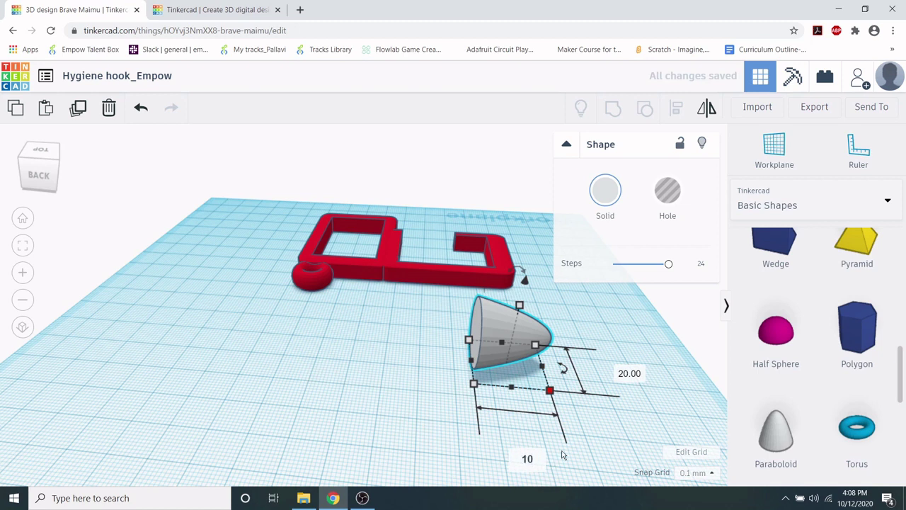
{"action": "key", "text": "Return"}
{"action": "left_click", "coordinate": [598, 370]}
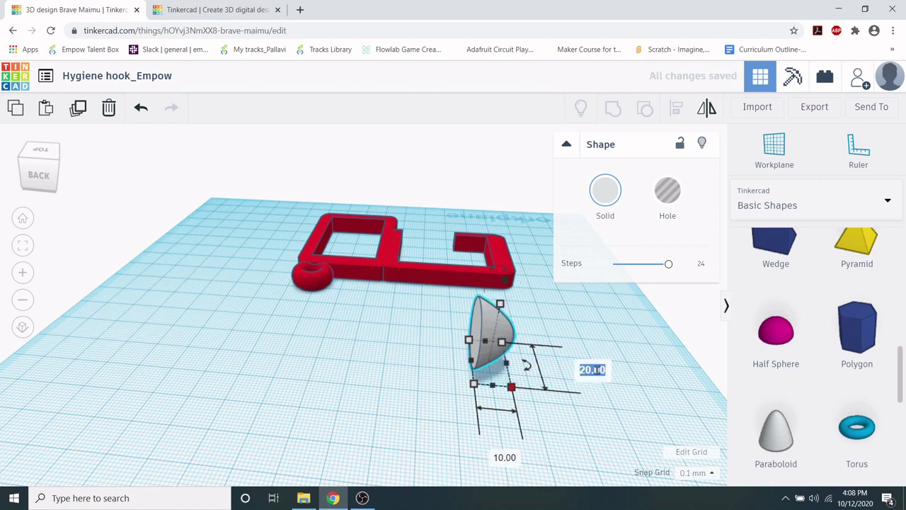
{"action": "type", "text": "7"}
{"action": "key", "text": "Return"}
{"action": "mouse_move", "coordinate": [499, 296]}
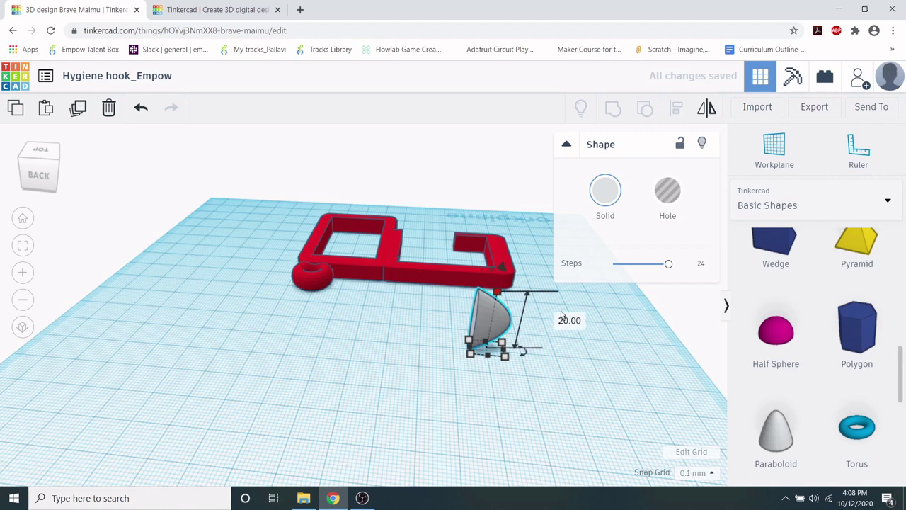
{"action": "left_click", "coordinate": [567, 320]}
{"action": "type", "text": "7"}
{"action": "key", "text": "Return"}
Move the paraboloid against the outer end corner of the open hook frame, with its tip pointing outwards.
{"action": "right_click_drag", "start_coordinate": [560, 366], "coordinate": [376, 423]}
{"action": "left_click_drag", "start_coordinate": [376, 423], "coordinate": [538, 401]}
{"action": "left_click", "coordinate": [547, 405]}
Raise the paraboloid in small steps along the end face of the hook.
{"action": "scroll", "coordinate": [547, 406], "scroll_direction": "up", "scroll_amount": 5}
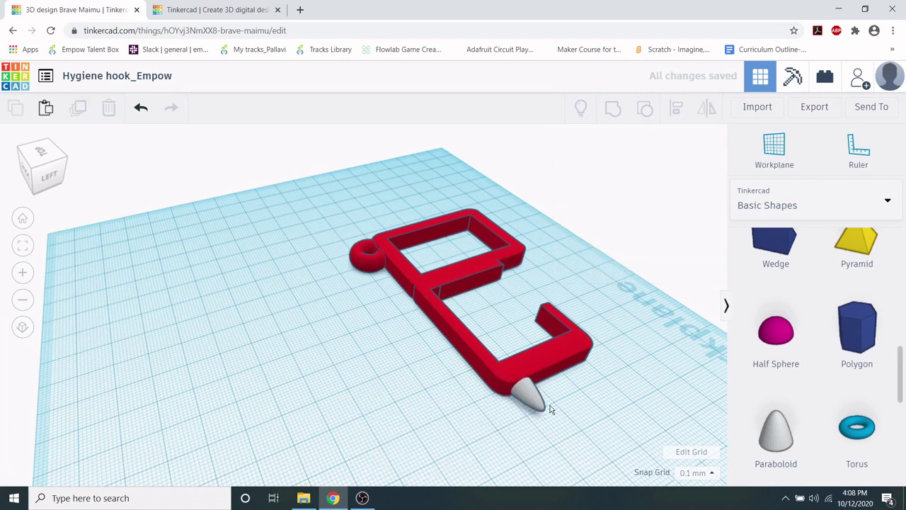
{"action": "right_click_drag", "start_coordinate": [590, 449], "coordinate": [510, 400]}
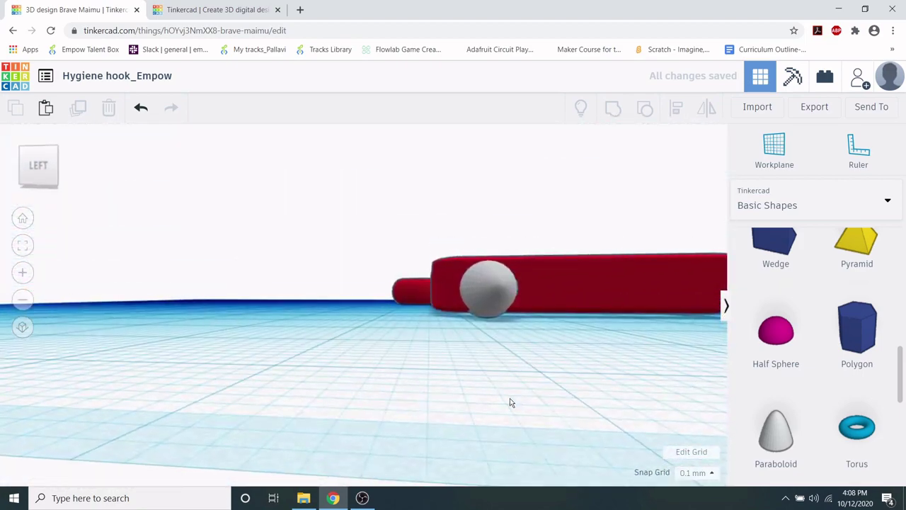
{"action": "left_click", "coordinate": [495, 303]}
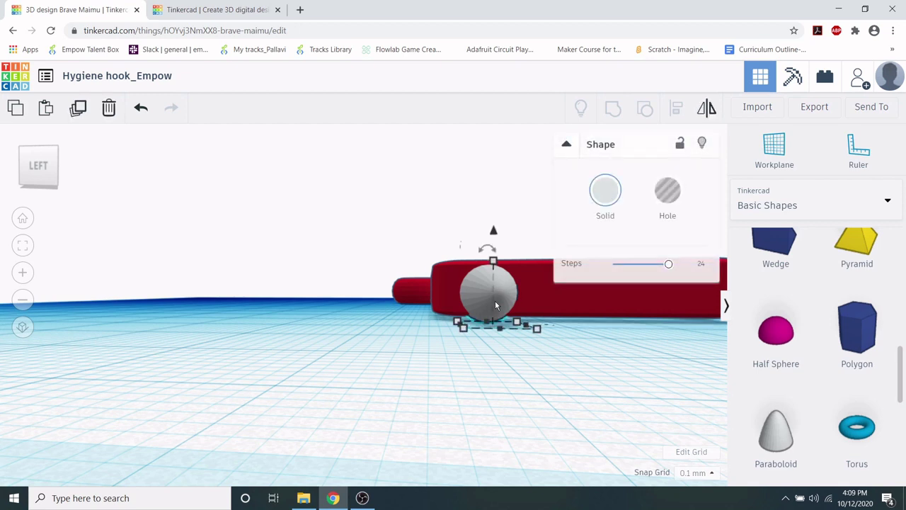
{"action": "key", "text": "ctrl+Up"}
{"action": "key", "text": "ctrl+Up"}
{"action": "key", "text": "ctrl+Up"}
{"action": "key", "text": "ctrl+Up"}
{"action": "key", "text": "ctrl+Up"}
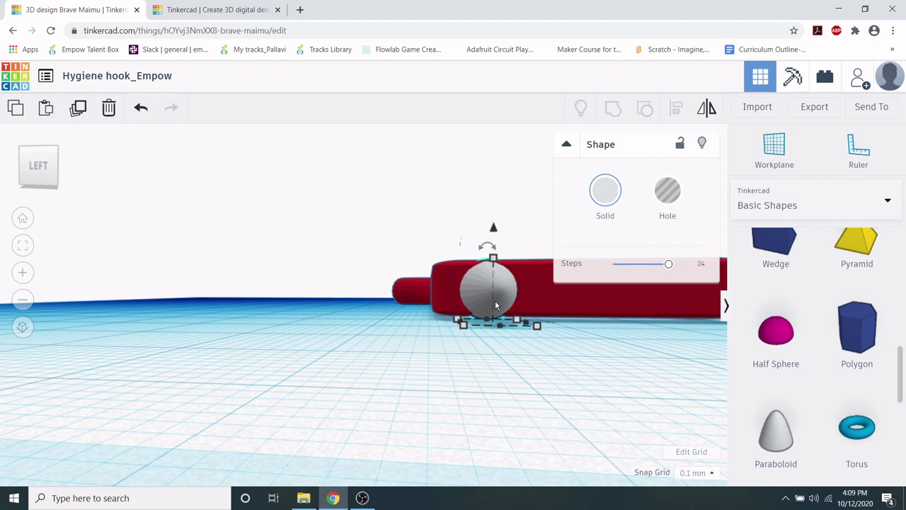
{"action": "key", "text": "ctrl+Up"}
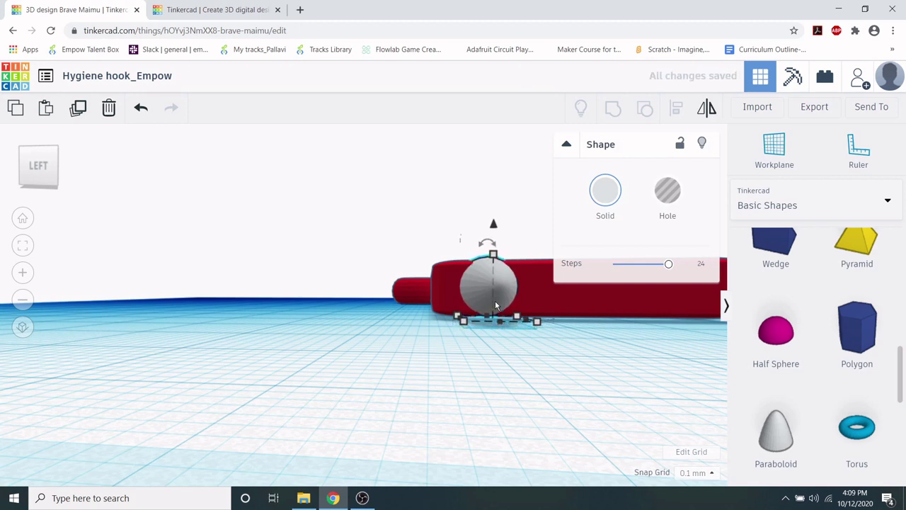
Set the paraboloid's height to 5 mm.
{"action": "mouse_move", "coordinate": [494, 257]}
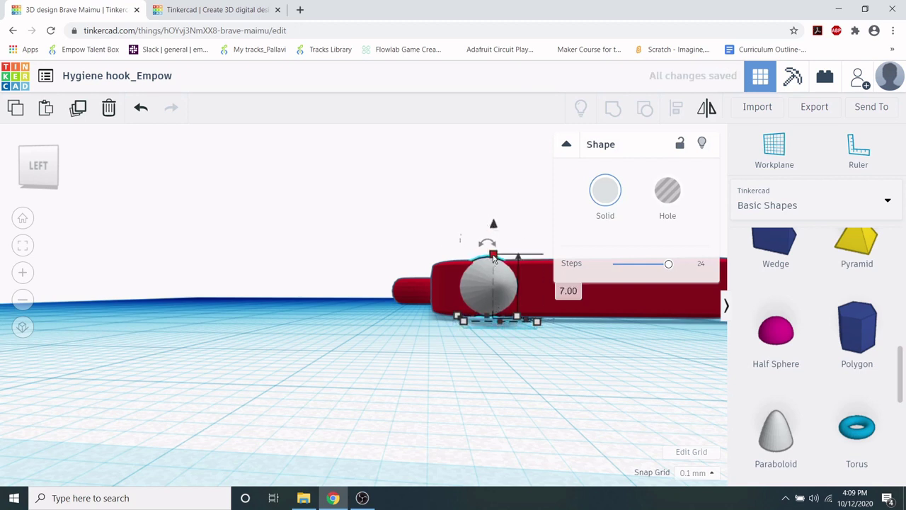
{"action": "left_click", "coordinate": [571, 287]}
{"action": "type", "text": "5"}
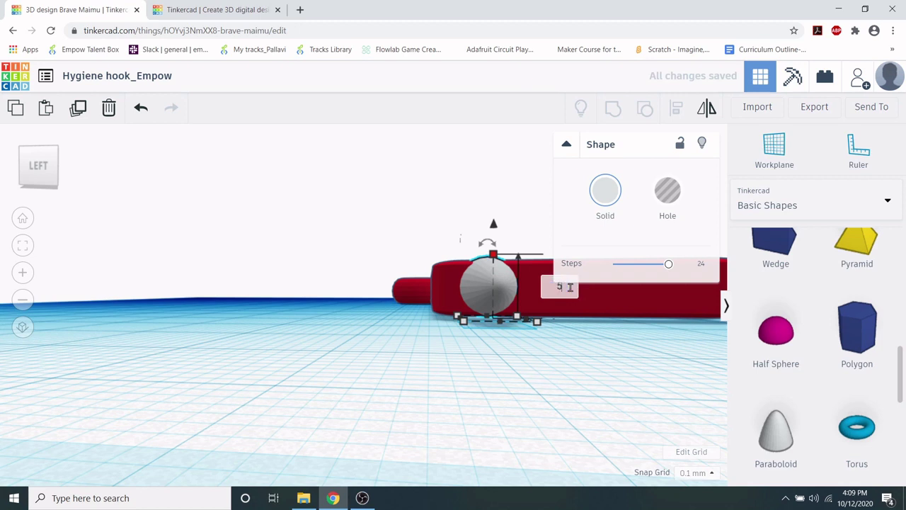
{"action": "key", "text": "Return"}
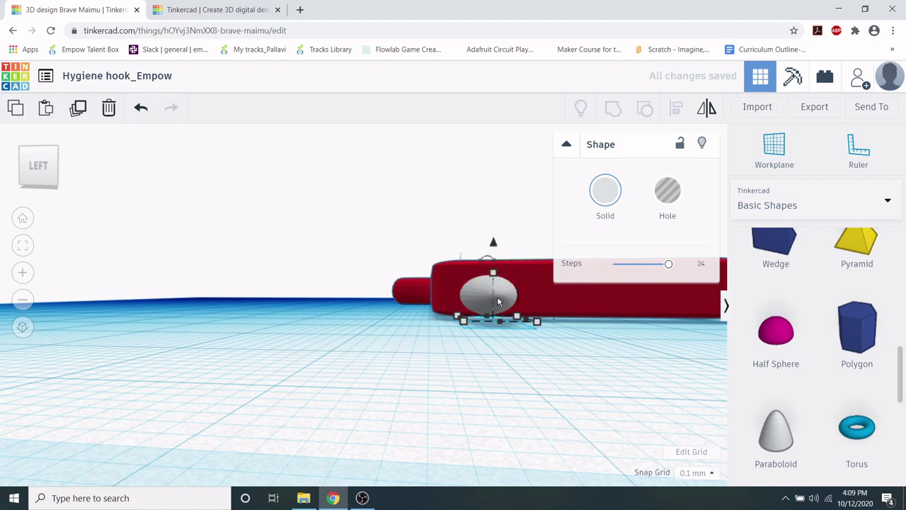
Raise the flattened paraboloid until it is vertically centred on the hook's end face.
{"action": "key", "text": "ctrl+Up"}
{"action": "key", "text": "ctrl+Up"}
{"action": "key", "text": "ctrl+Up"}
{"action": "key", "text": "ctrl+Up"}
{"action": "key", "text": "ctrl+Up"}
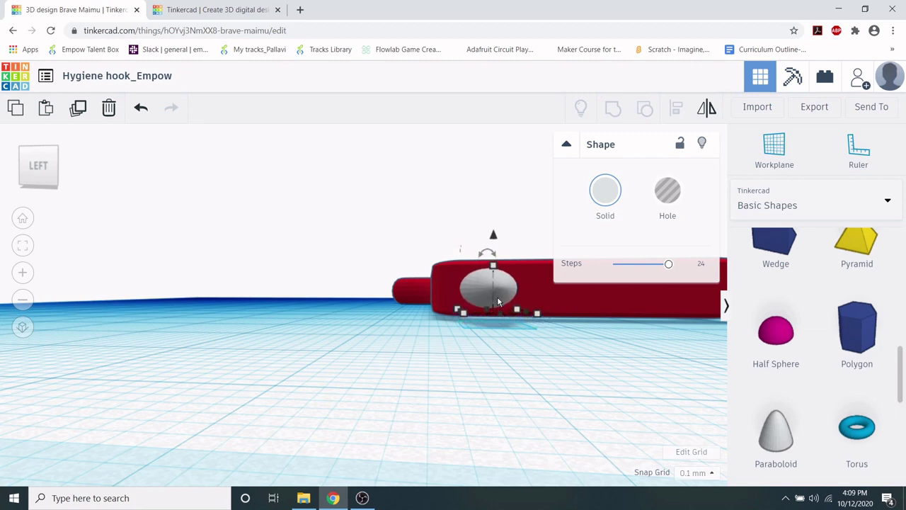
{"action": "left_click", "coordinate": [343, 328]}
Group the paraboloid tip with the red hook body.
{"action": "scroll", "coordinate": [339, 339], "scroll_direction": "down", "scroll_amount": 3}
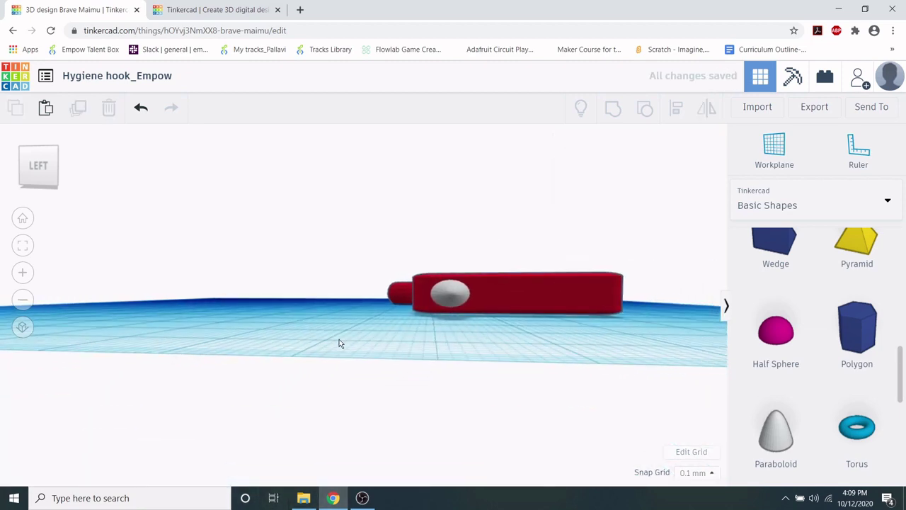
{"action": "right_click_drag", "start_coordinate": [362, 333], "coordinate": [366, 434]}
{"action": "scroll", "coordinate": [366, 425], "scroll_direction": "down", "scroll_amount": 4}
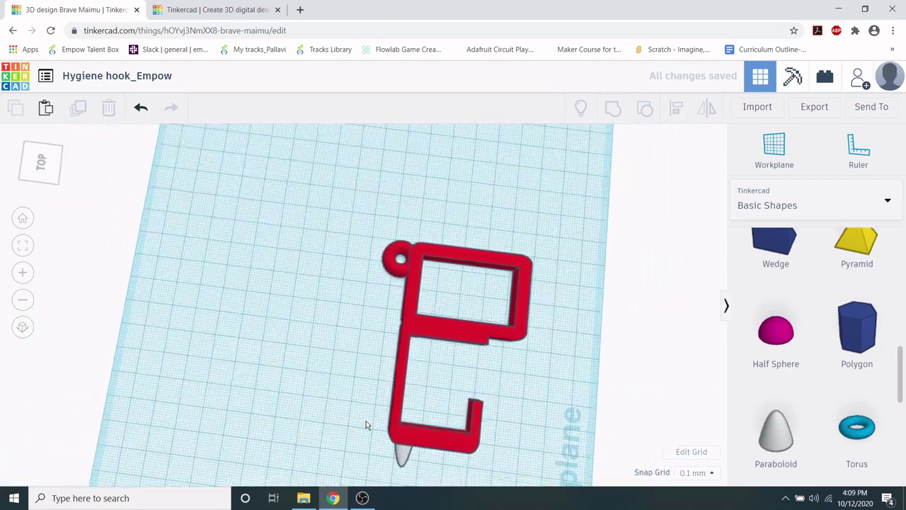
{"action": "left_click_drag", "start_coordinate": [367, 239], "coordinate": [457, 448]}
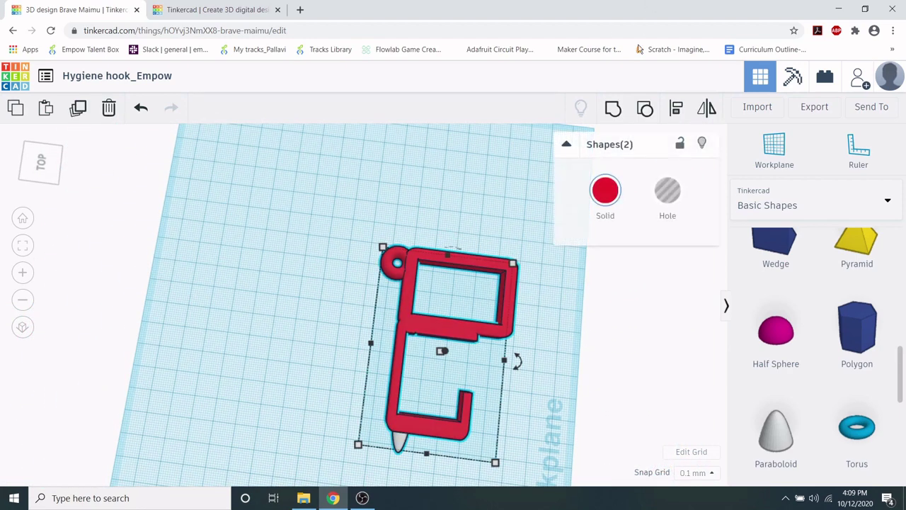
{"action": "left_click", "coordinate": [613, 108]}
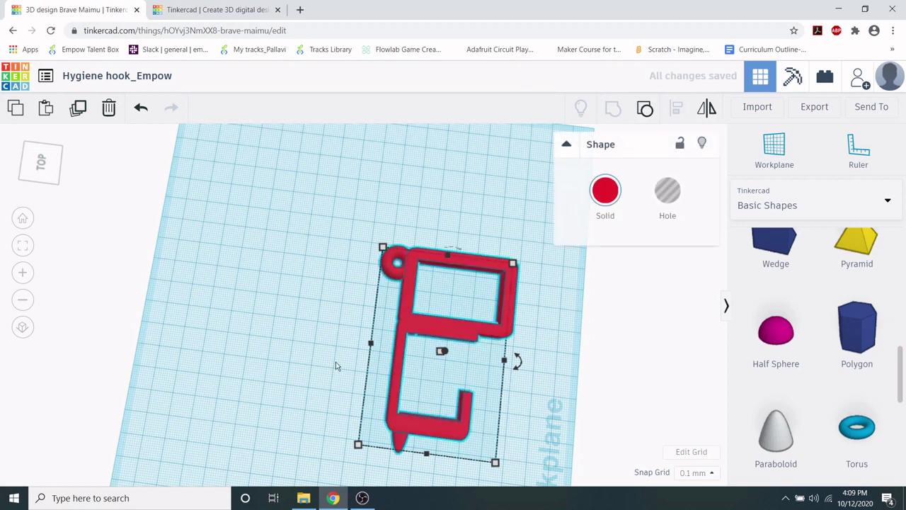
Change the grouped hook's solid colour to the bright green preset.
{"action": "left_click", "coordinate": [302, 347]}
{"action": "left_click", "coordinate": [444, 324]}
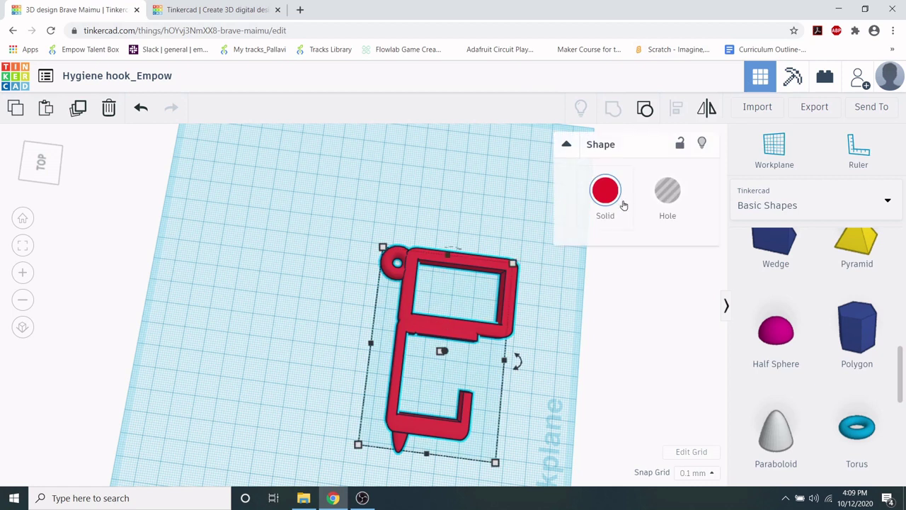
{"action": "left_click", "coordinate": [605, 190]}
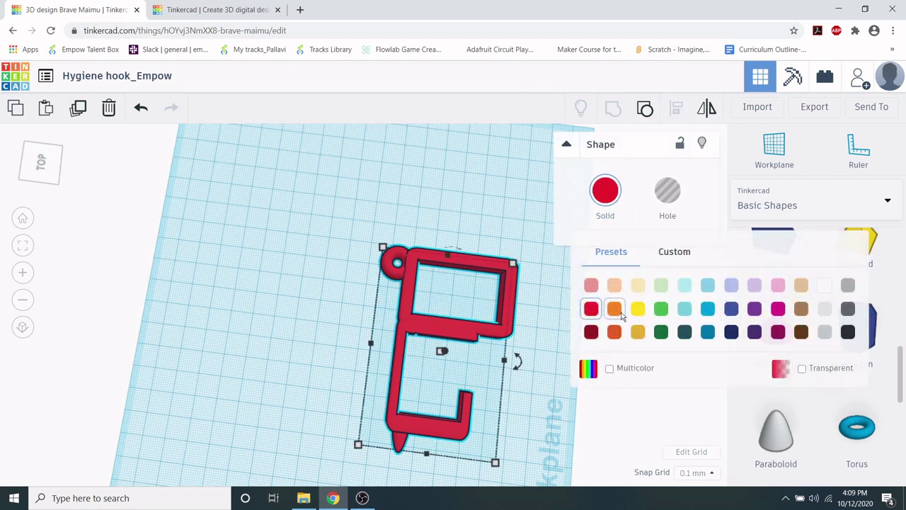
{"action": "left_click", "coordinate": [659, 309]}
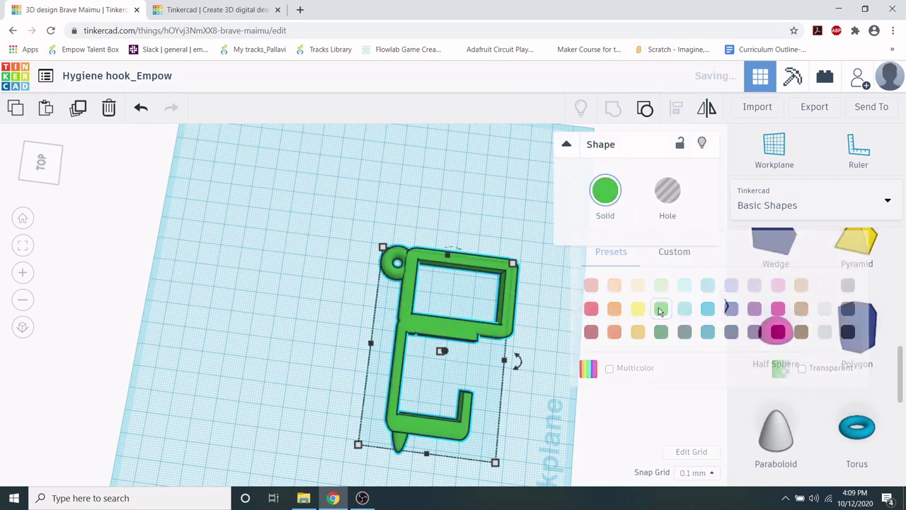
Move the green hook closer to the middle of the workplane and deselect it.
{"action": "left_click", "coordinate": [528, 362]}
{"action": "left_click_drag", "start_coordinate": [489, 331], "coordinate": [378, 274]}
{"action": "left_click", "coordinate": [378, 295]}
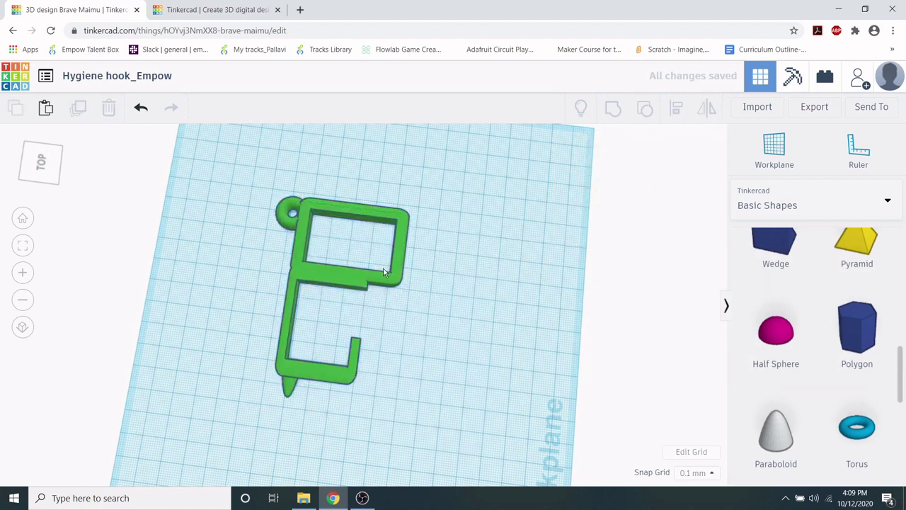
{"action": "right_click_drag", "start_coordinate": [410, 286], "coordinate": [343, 312]}
{"action": "scroll", "coordinate": [342, 313], "scroll_direction": "down", "scroll_amount": 3}
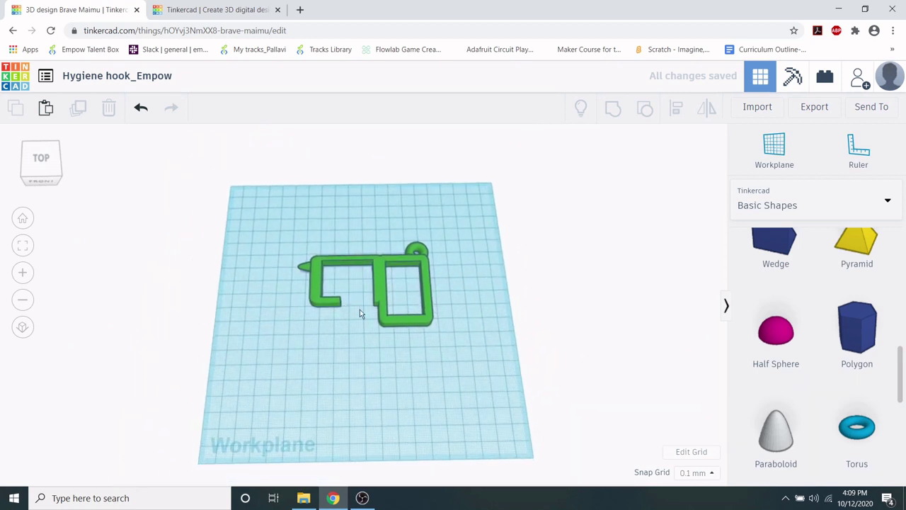
{"action": "left_click", "coordinate": [402, 325]}
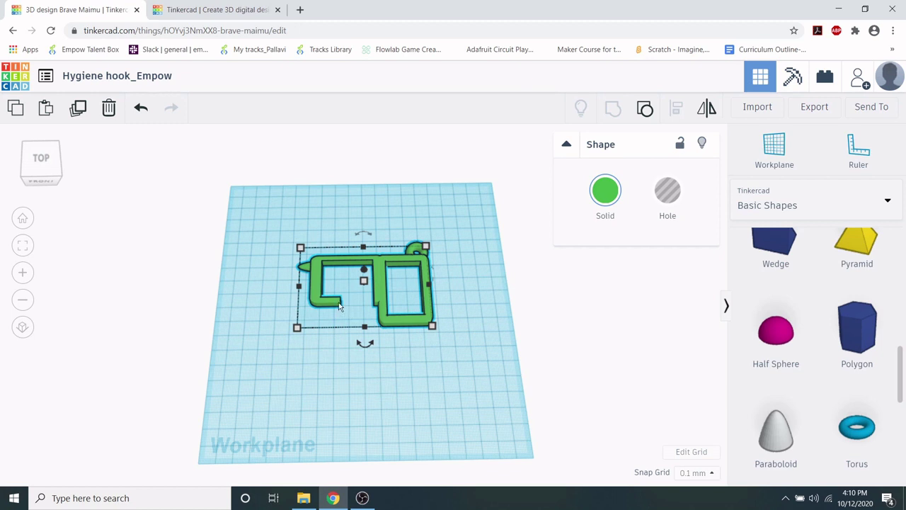
{"action": "left_click", "coordinate": [415, 365]}
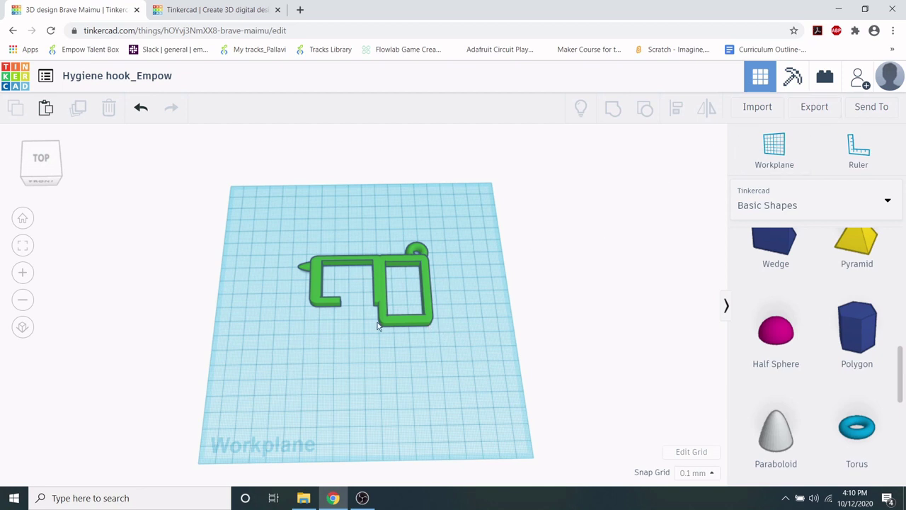
Export only the green hook as an STL file, save it as Hygiene hook_Empow.stl in the MA STEM Week Empow folder, and deselect the hook.
{"action": "scroll", "coordinate": [409, 324], "scroll_direction": "up", "scroll_amount": 3}
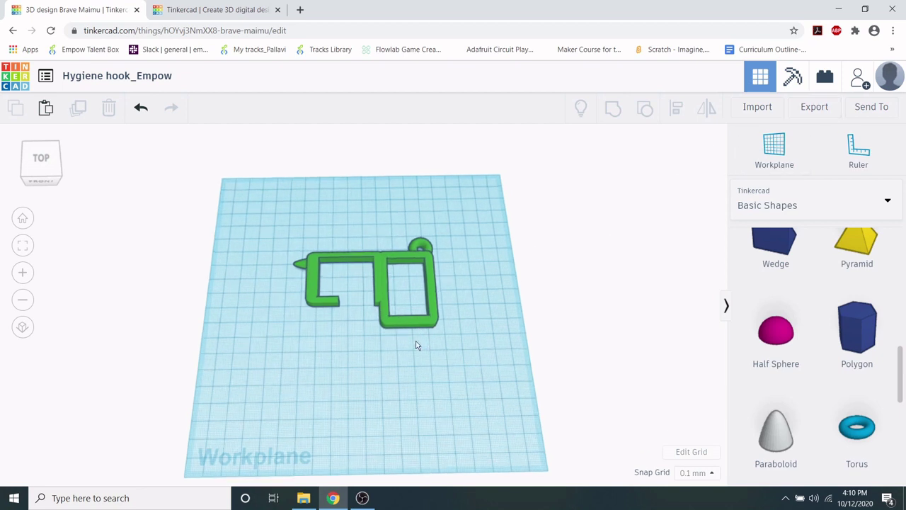
{"action": "left_click", "coordinate": [429, 325]}
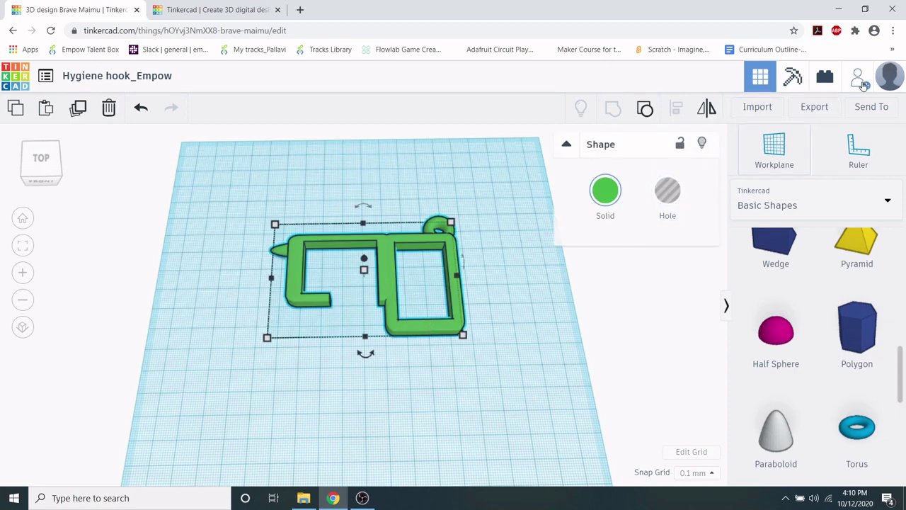
{"action": "left_click", "coordinate": [813, 110]}
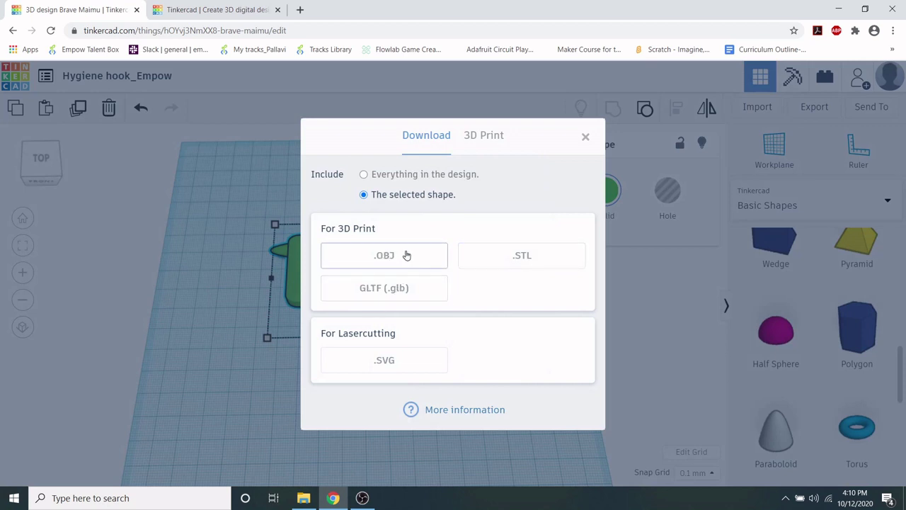
{"action": "left_click", "coordinate": [543, 263]}
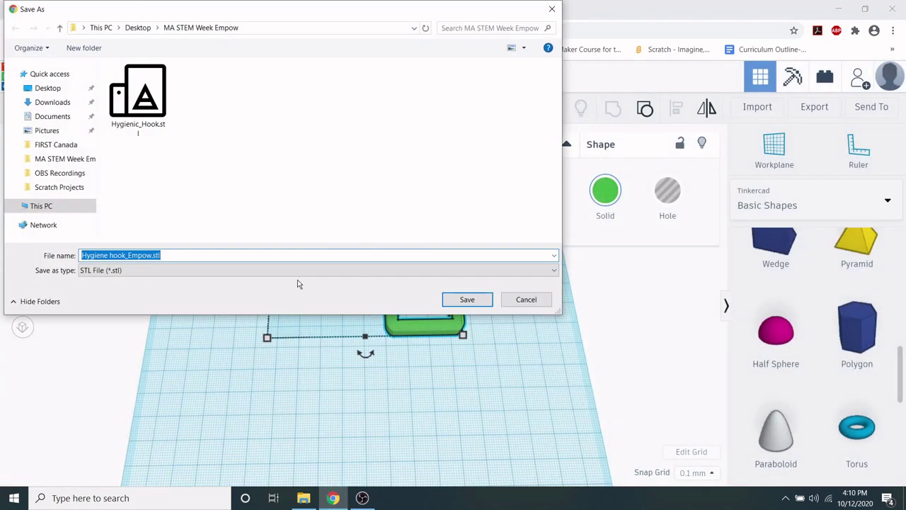
{"action": "left_click", "coordinate": [467, 300]}
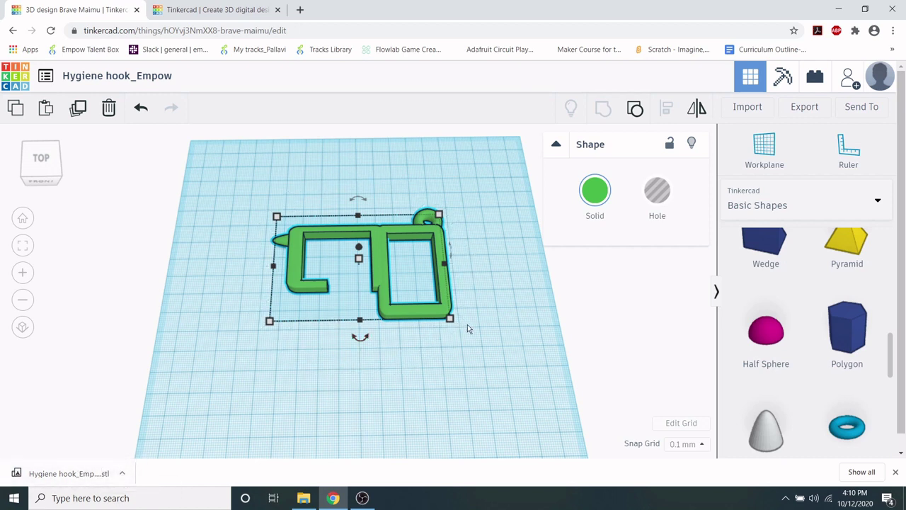
{"action": "scroll", "coordinate": [478, 340], "scroll_direction": "up", "scroll_amount": 4}
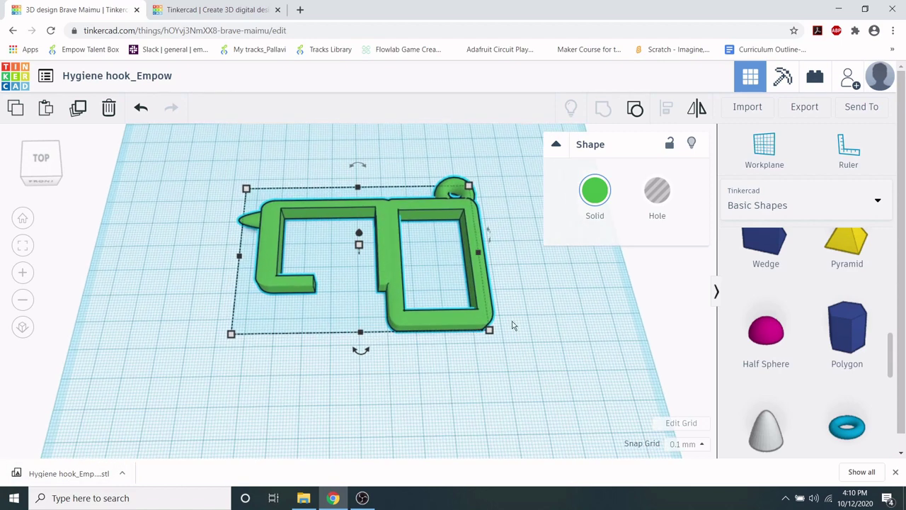
{"action": "left_click", "coordinate": [513, 326]}
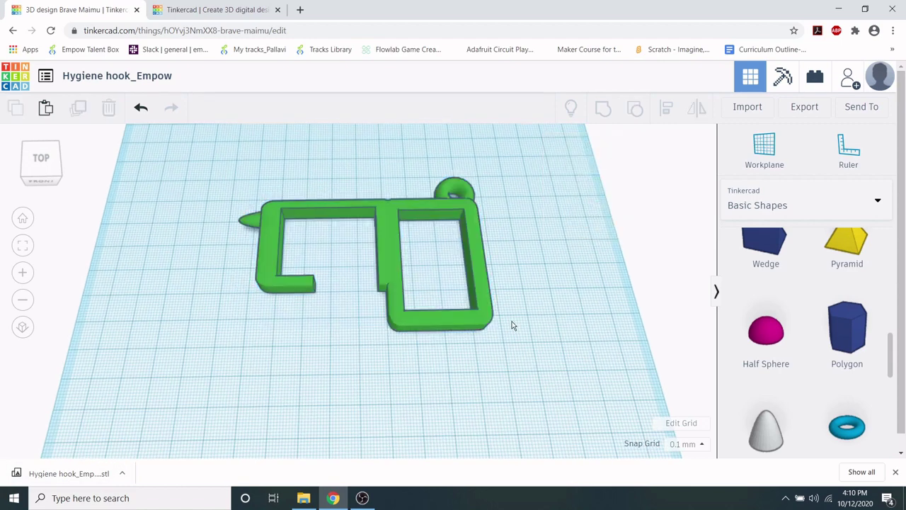